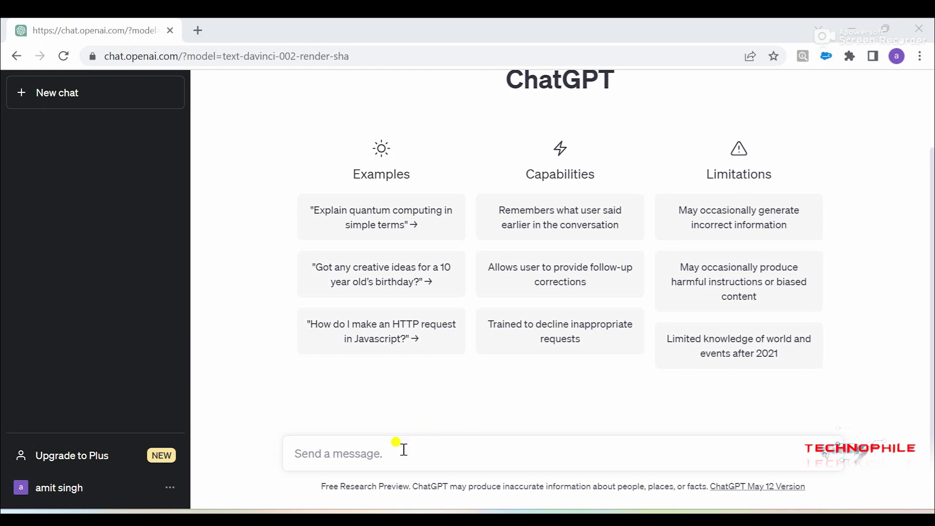
Step: Ask ChatGPT to "write a story of boy who lost his dog in jungle and finally he met him" and look through the generated story
{"action": "type", "text": "write a story of boy who lost his dog in jungle and finally he met him"}
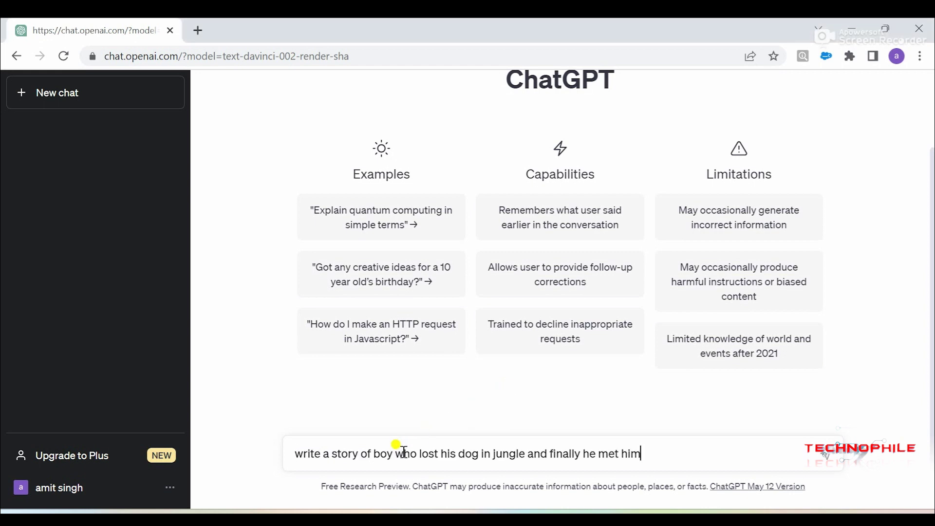
{"action": "key", "text": "Return"}
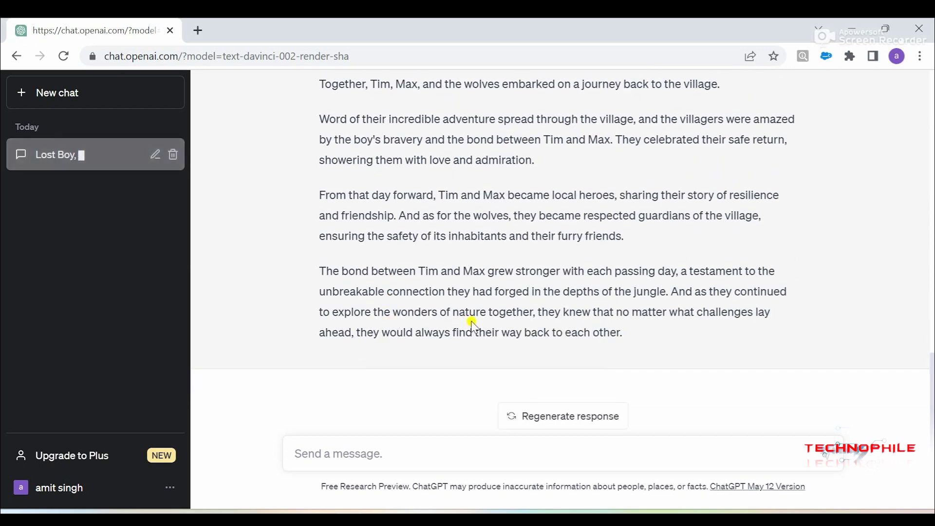
{"action": "scroll", "coordinate": [468, 319], "scroll_direction": "up", "scroll_amount": 15}
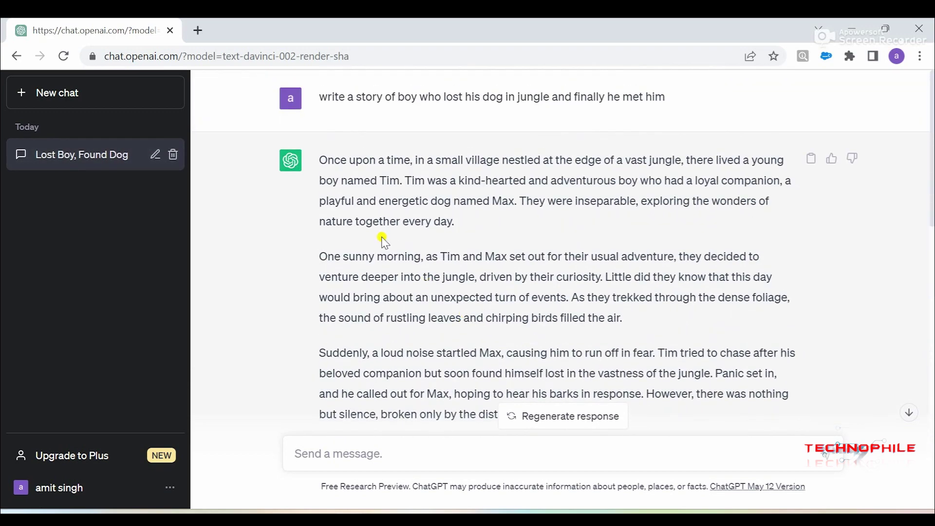
{"action": "scroll", "coordinate": [383, 240], "scroll_direction": "down", "scroll_amount": 10}
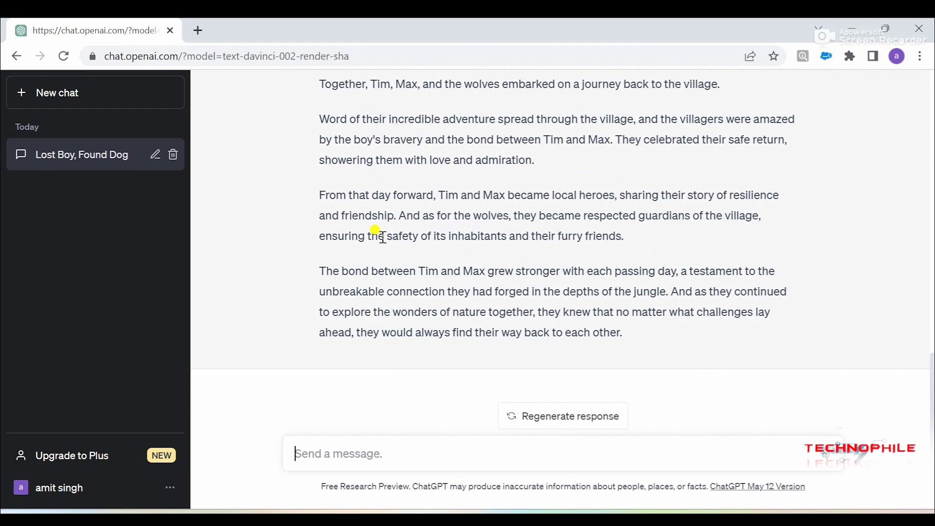
Step: Open the kreadoai.com website in a new browser tab, keeping the ChatGPT story open
{"action": "left_click", "coordinate": [199, 30]}
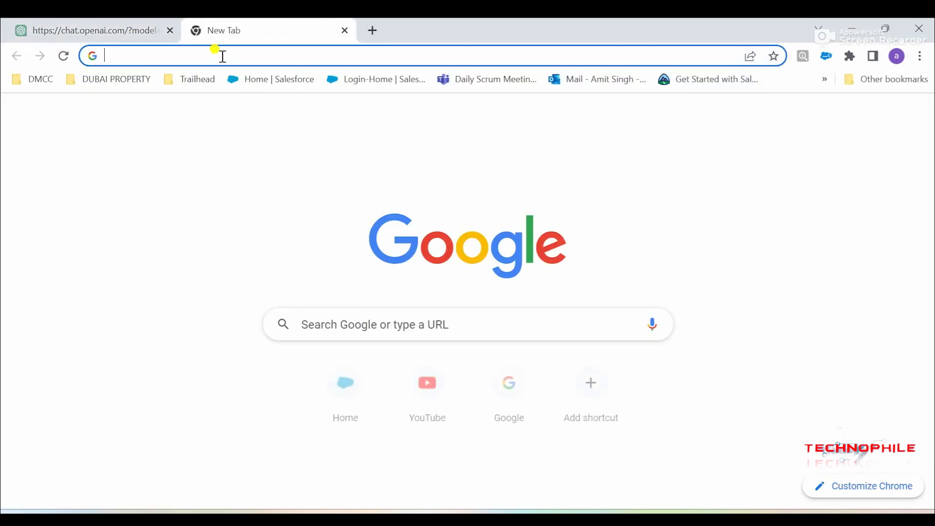
{"action": "left_click", "coordinate": [219, 56]}
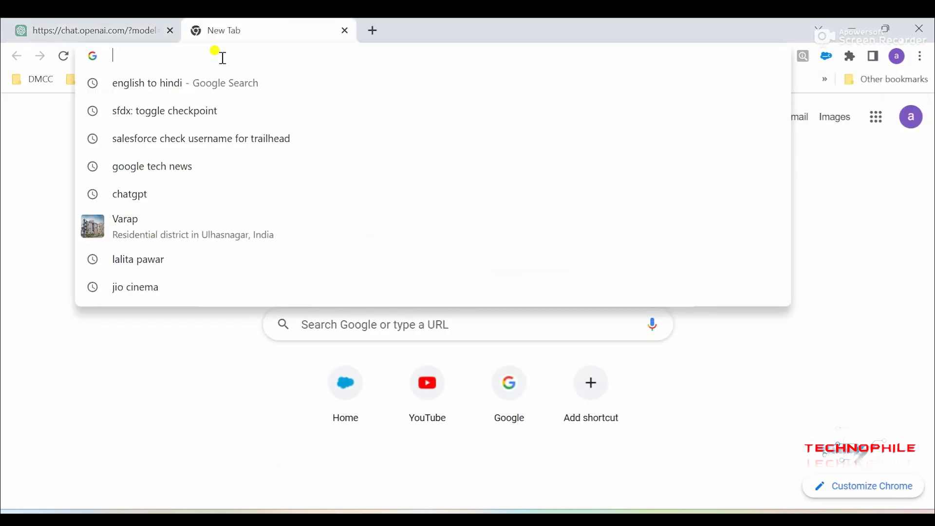
{"action": "left_click", "coordinate": [128, 25]}
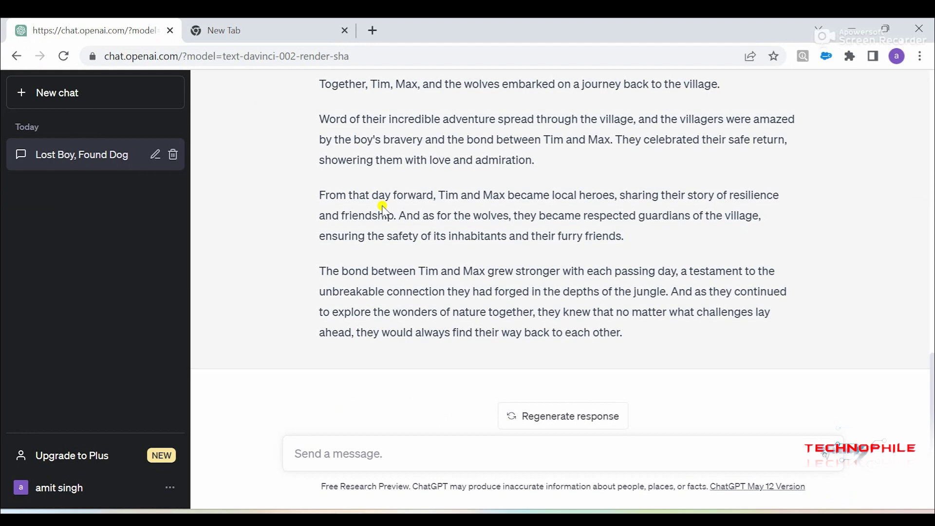
{"action": "left_click", "coordinate": [288, 30]}
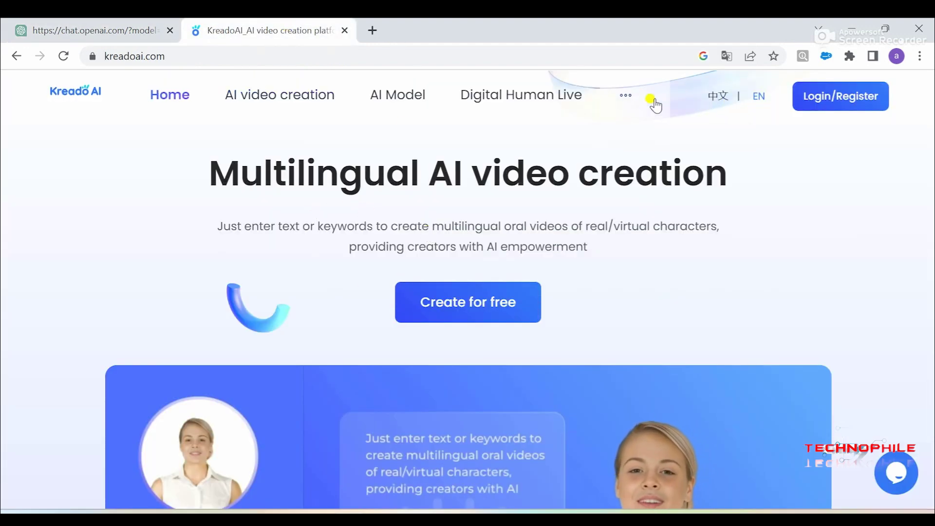
Step: Go from the Kreado AI home page to the account registration form and look over its fields
{"action": "mouse_move", "coordinate": [629, 101]}
{"action": "left_click", "coordinate": [630, 161]}
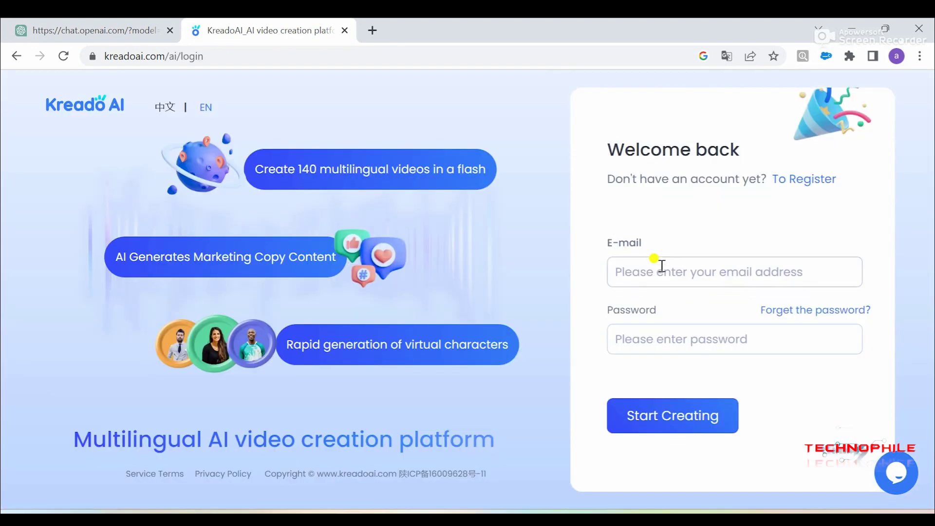
{"action": "left_click", "coordinate": [809, 180]}
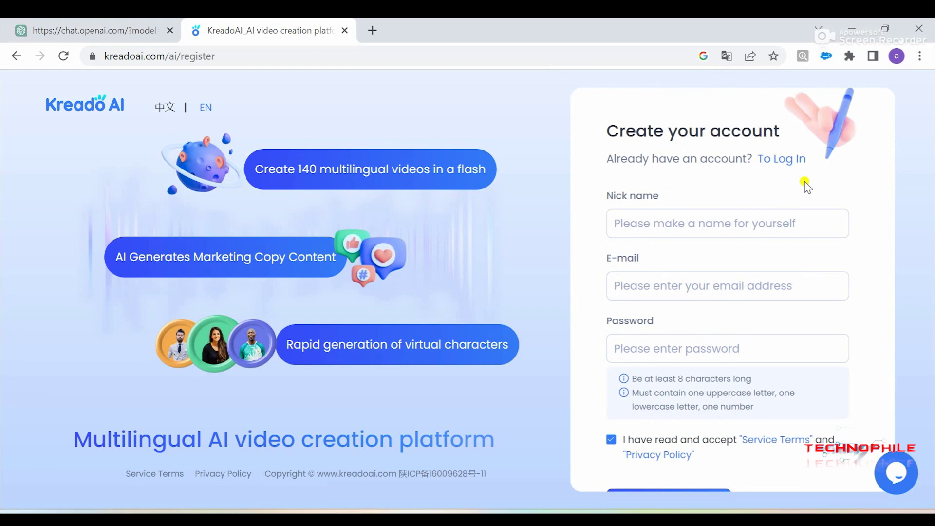
{"action": "scroll", "coordinate": [691, 228], "scroll_direction": "down", "scroll_amount": 1}
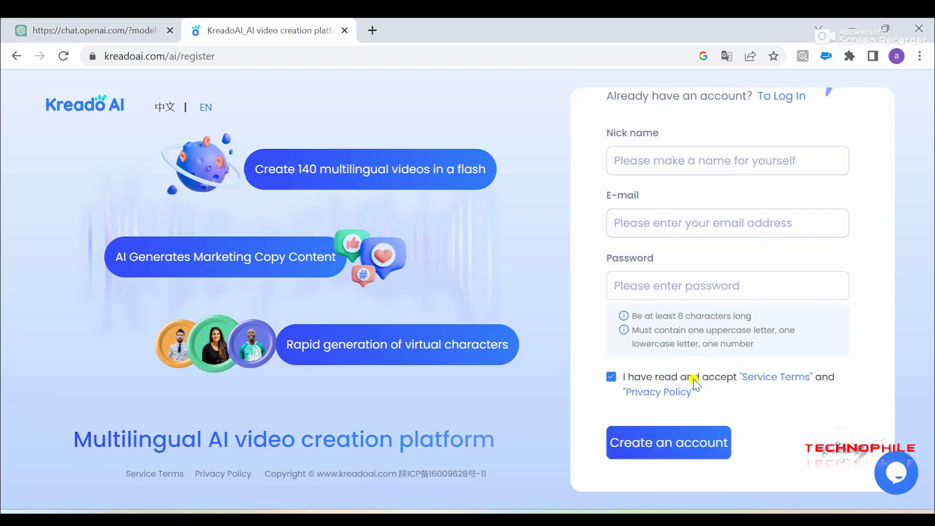
{"action": "scroll", "coordinate": [681, 371], "scroll_direction": "up", "scroll_amount": 1}
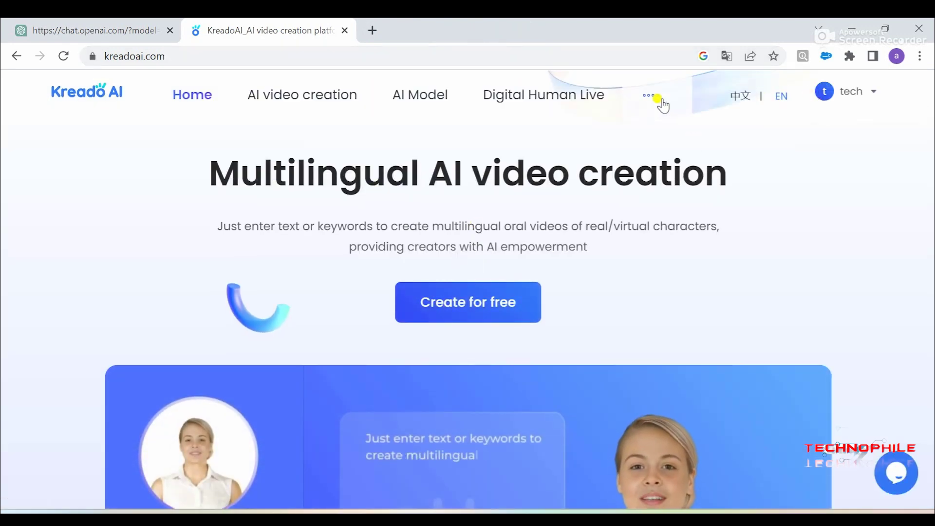
Step: Open the Kreado AI workbench from the home page and start the AI Text dubbing tool
{"action": "mouse_move", "coordinate": [649, 96]}
{"action": "left_click", "coordinate": [652, 157]}
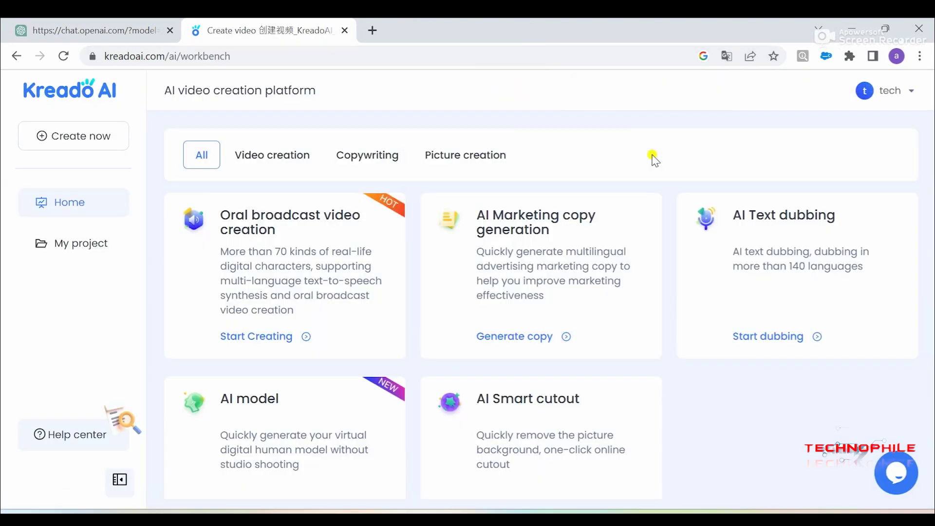
{"action": "mouse_move", "coordinate": [900, 87]}
{"action": "left_click", "coordinate": [788, 252]}
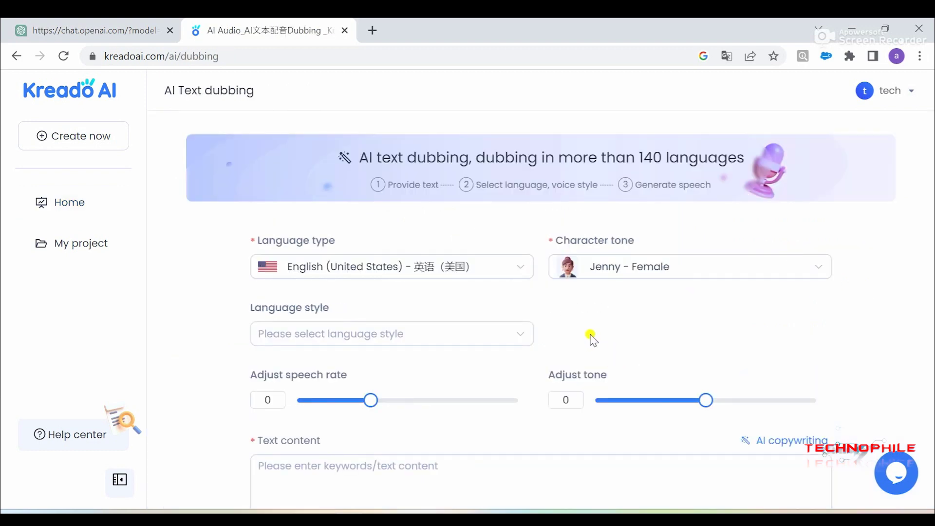
Step: Copy the first paragraph of the ChatGPT story into the text content of the Kreado AI dubbing form
{"action": "scroll", "coordinate": [591, 339], "scroll_direction": "down", "scroll_amount": 3}
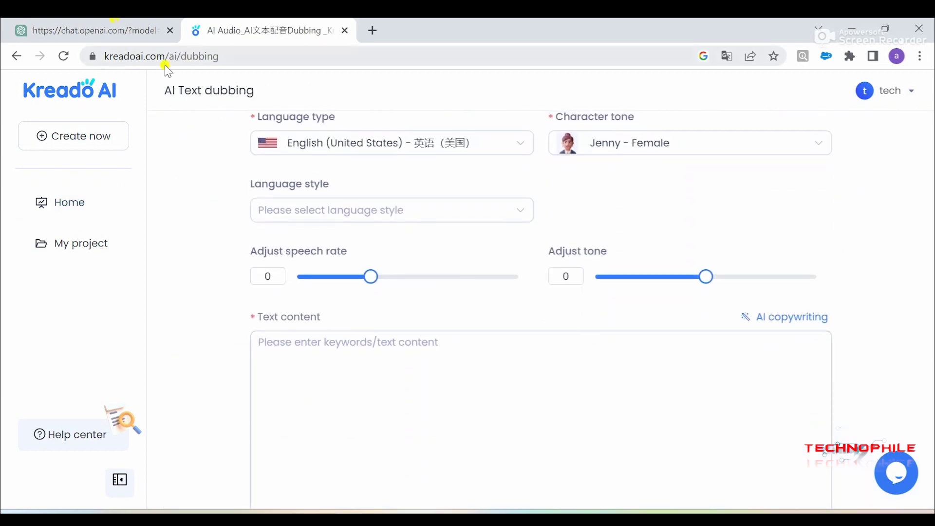
{"action": "left_click", "coordinate": [105, 29]}
{"action": "scroll", "coordinate": [447, 309], "scroll_direction": "up", "scroll_amount": 15}
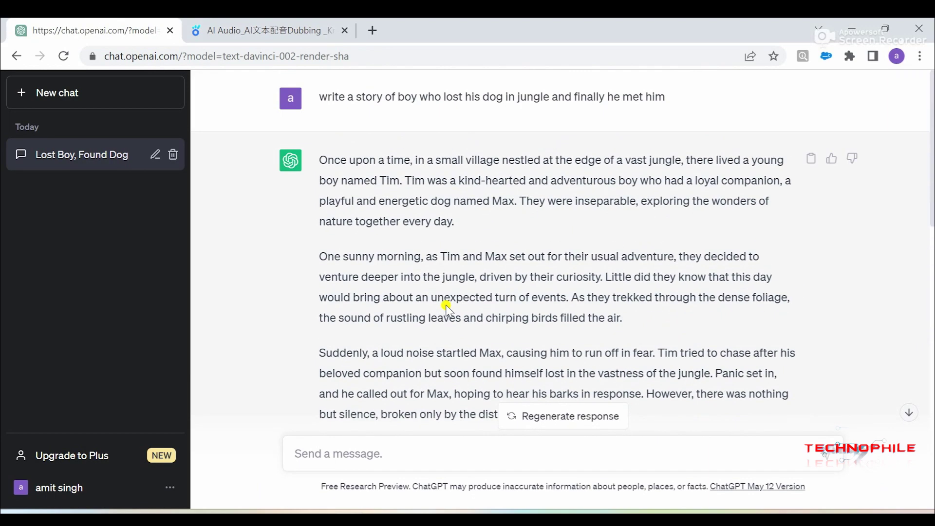
{"action": "left_click_drag", "start_coordinate": [322, 160], "coordinate": [484, 219]}
{"action": "key", "text": "ctrl+c"}
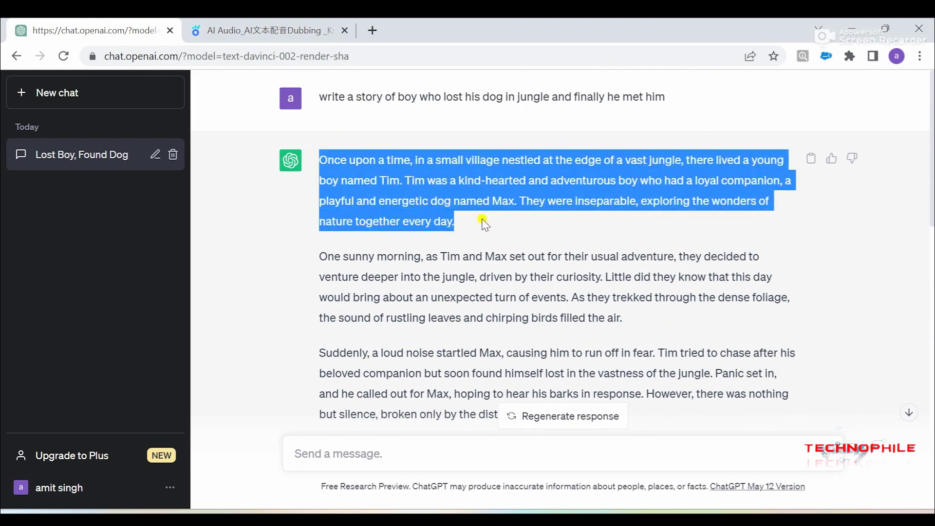
{"action": "left_click", "coordinate": [288, 29]}
{"action": "left_click", "coordinate": [438, 338]}
{"action": "key", "text": "ctrl+v"}
{"action": "scroll", "coordinate": [579, 375], "scroll_direction": "down", "scroll_amount": 2}
{"action": "scroll", "coordinate": [609, 395], "scroll_direction": "down", "scroll_amount": 1}
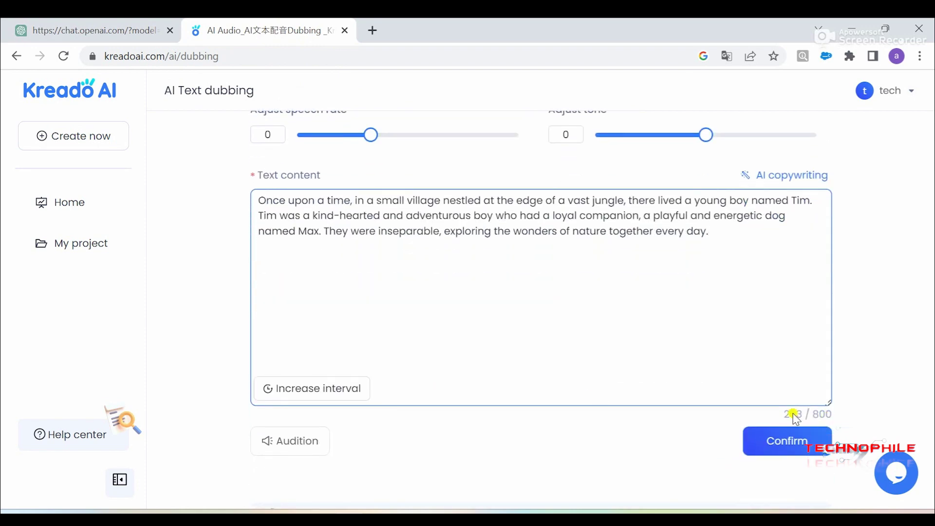
Step: Append the second and third paragraphs of the ChatGPT story to the dubbing text content
{"action": "left_click", "coordinate": [93, 30]}
{"action": "scroll", "coordinate": [435, 278], "scroll_direction": "down", "scroll_amount": 1}
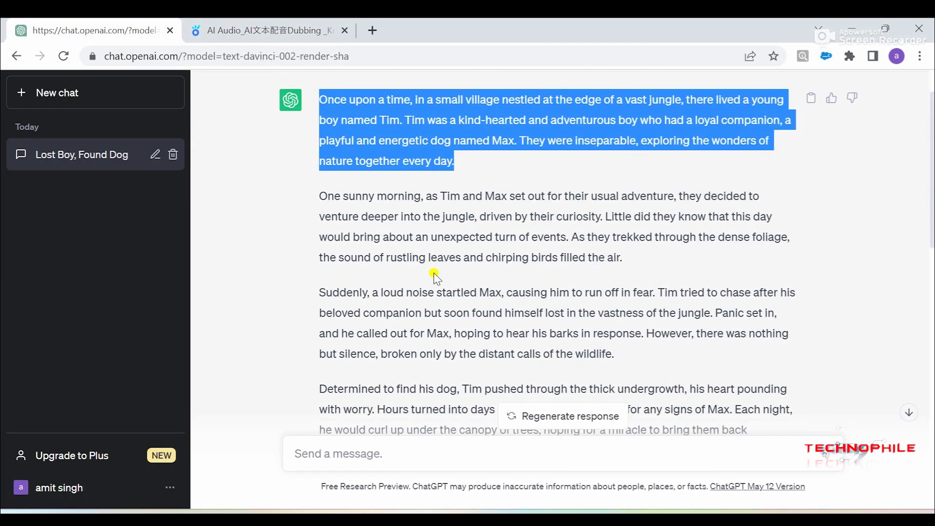
{"action": "left_click_drag", "start_coordinate": [321, 196], "coordinate": [627, 351]}
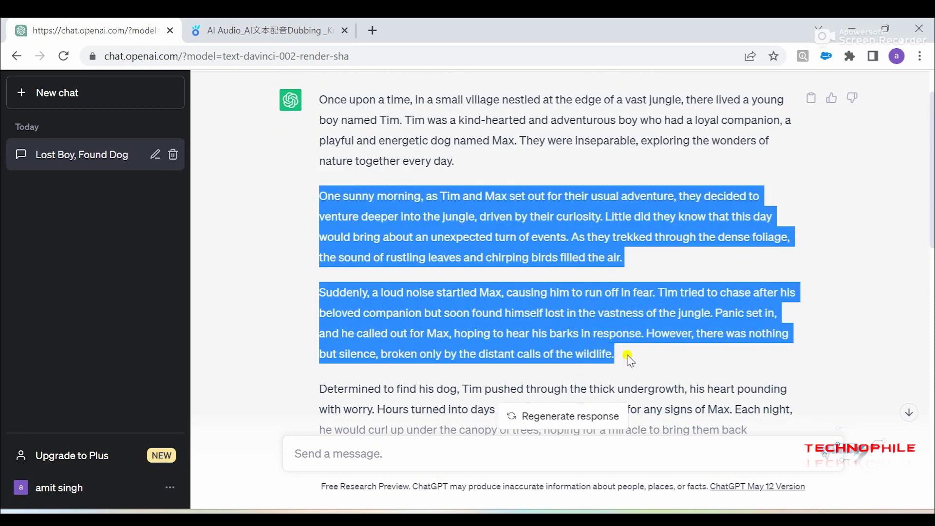
{"action": "left_click", "coordinate": [320, 26]}
{"action": "type", "text": "One sunny morning, as Tim and Max set out for their usual adventure, they decided to venture deeper into the jungle, driven by their curiosity. Little did they know that this day would bring about an unexpected turn of events. As they trekked through the dense foliage, the sound of rustling leaves and chirping birds filled the air.  Suddenly, a loud noise startled Max, causing him to run off in fear. Tim tried to chase after his beloved companion but soon found himself lost in the vastness of the jungl"}
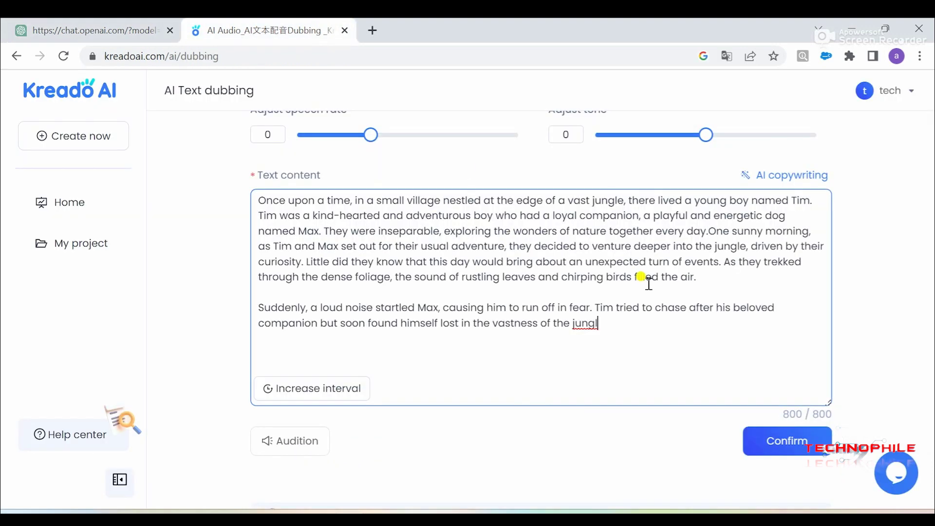
Step: Delete the incomplete paragraph starting with "Suddenly" so the dubbing text ends with "filled the air."
{"action": "left_click", "coordinate": [709, 231]}
{"action": "left_click_drag", "start_coordinate": [595, 307], "coordinate": [626, 338]}
{"action": "key", "text": "BackSpace"}
{"action": "left_click_drag", "start_coordinate": [612, 307], "coordinate": [247, 298]}
{"action": "key", "text": "BackSpace"}
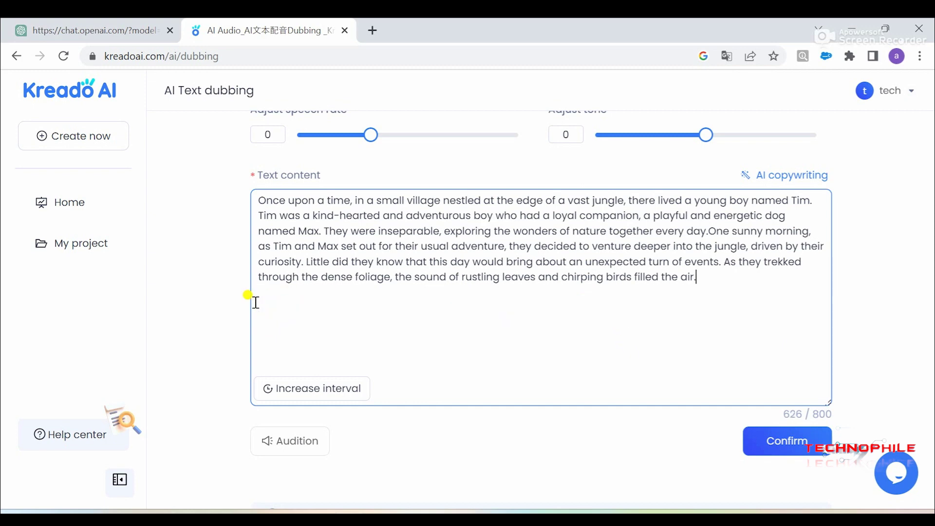
Step: Keep English (United States) as the language type and choose Jenny - Female as the character tone
{"action": "scroll", "coordinate": [256, 302], "scroll_direction": "up", "scroll_amount": 5}
{"action": "scroll", "coordinate": [321, 285], "scroll_direction": "down", "scroll_amount": 1}
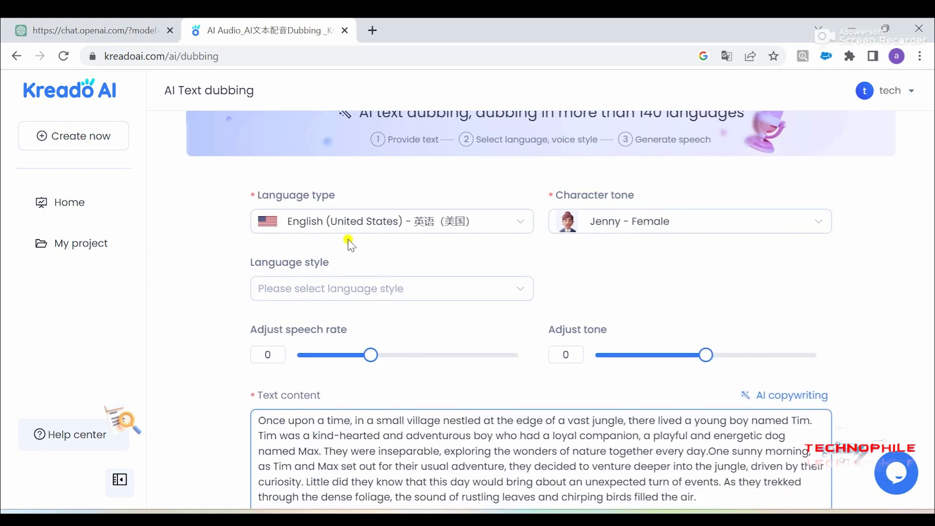
{"action": "left_click", "coordinate": [349, 225]}
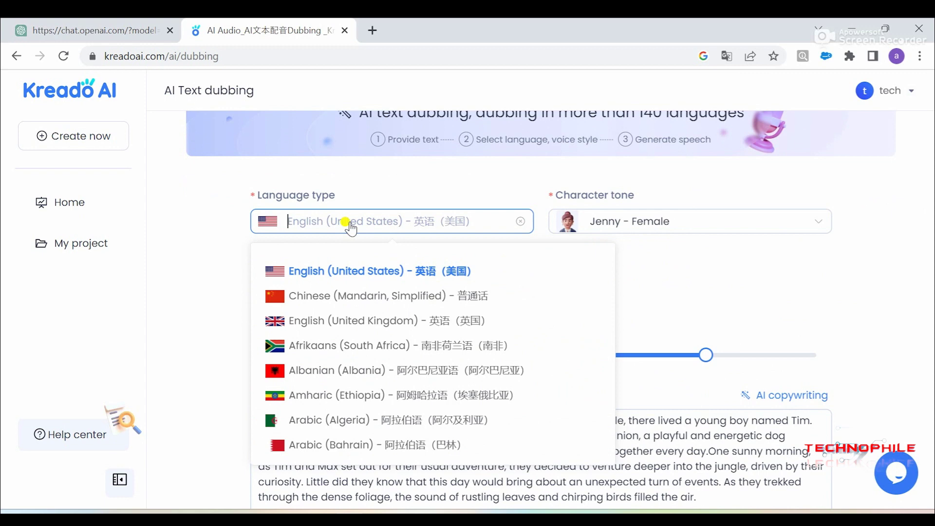
{"action": "left_click", "coordinate": [722, 288]}
{"action": "left_click", "coordinate": [625, 223]}
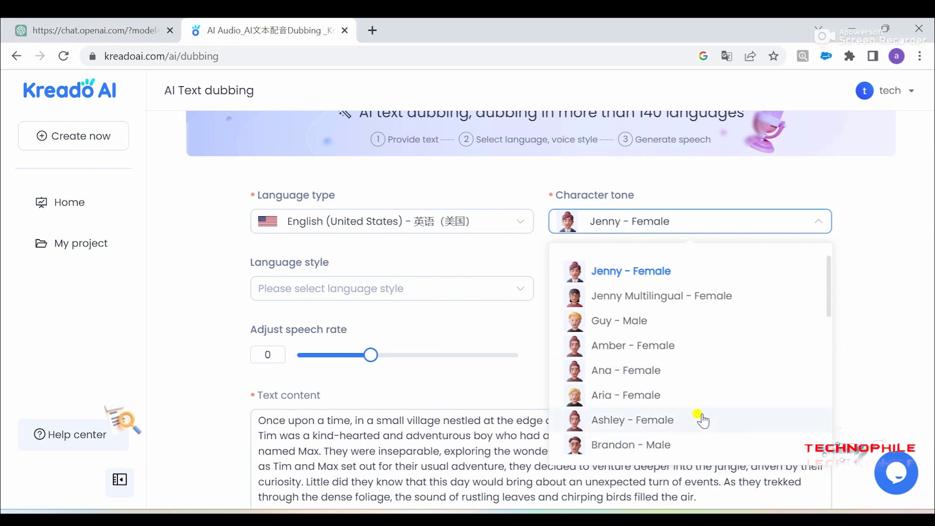
{"action": "left_click", "coordinate": [633, 274]}
Step: Look through the available language styles for the voice without choosing one
{"action": "scroll", "coordinate": [612, 275], "scroll_direction": "down", "scroll_amount": 1}
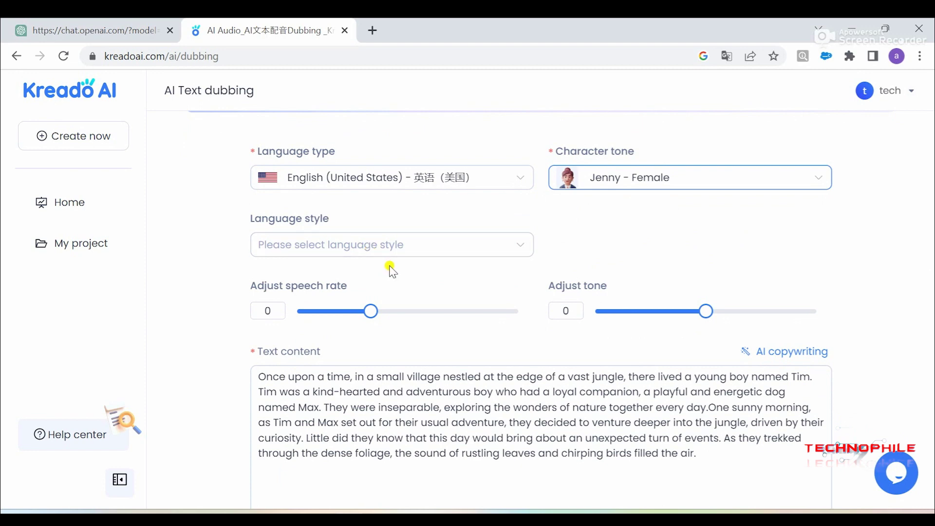
{"action": "scroll", "coordinate": [385, 268], "scroll_direction": "down", "scroll_amount": 1}
{"action": "left_click", "coordinate": [377, 201]}
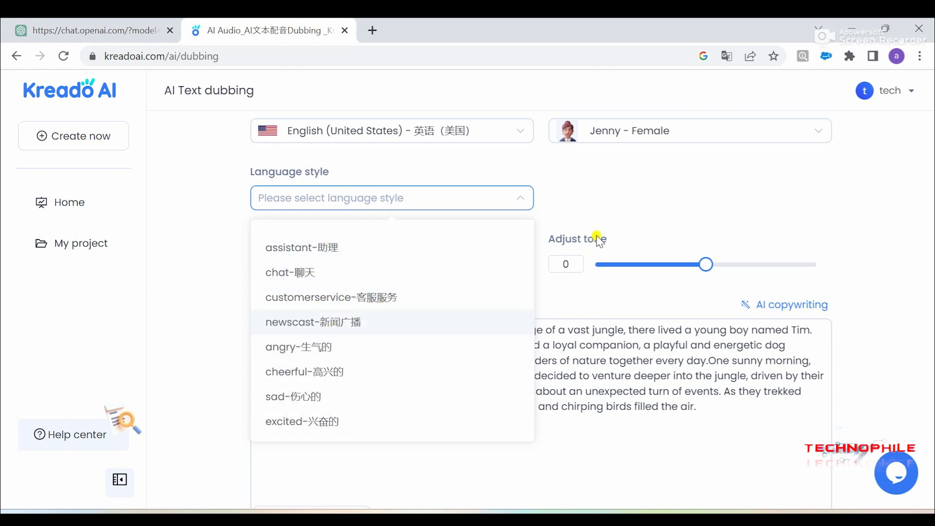
{"action": "left_click", "coordinate": [593, 215]}
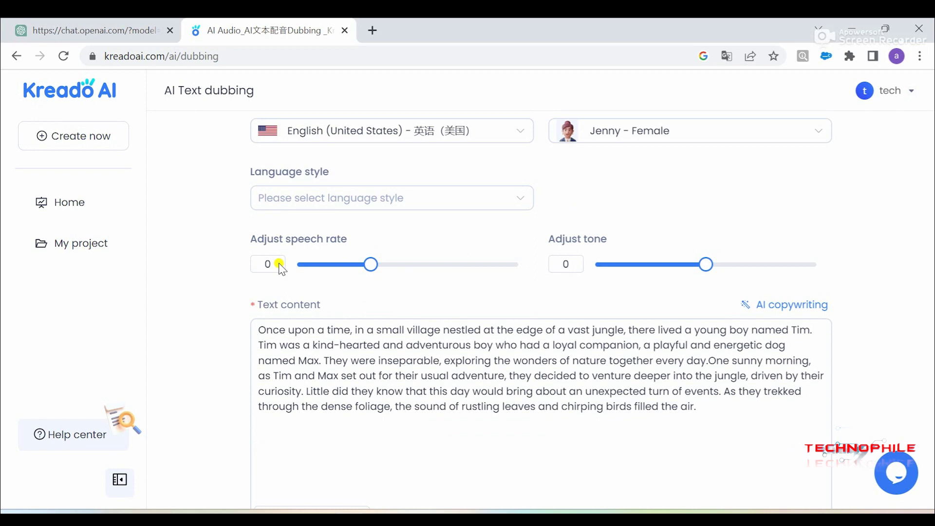
Step: Set the speech rate to 7 and the tone to 12
{"action": "mouse_move", "coordinate": [368, 263]}
{"action": "left_mouse_down"}
{"action": "mouse_move", "coordinate": [399, 263]}
{"action": "mouse_move", "coordinate": [374, 266]}
{"action": "left_mouse_up"}
{"action": "left_click", "coordinate": [565, 268]}
{"action": "left_click_drag", "start_coordinate": [706, 265], "coordinate": [732, 267]}
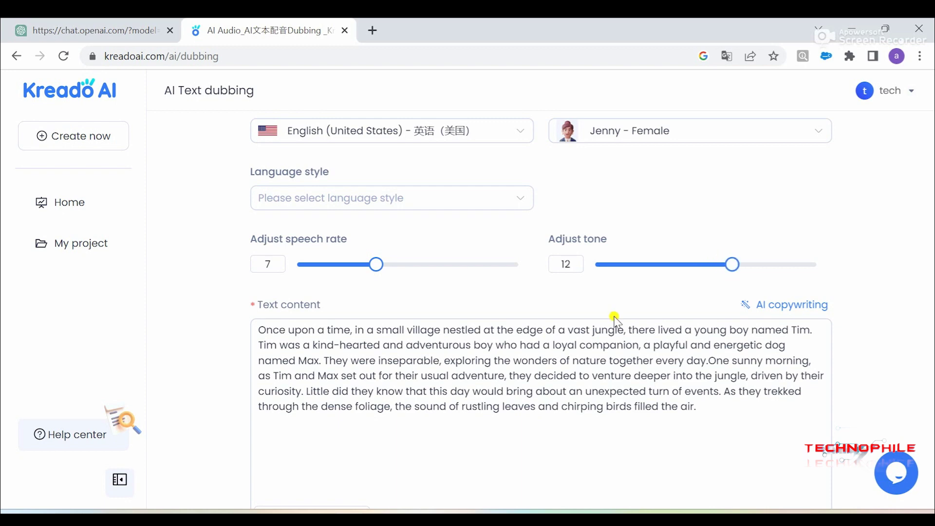
Step: Play an audition of the story text with the chosen voice settings
{"action": "scroll", "coordinate": [615, 315], "scroll_direction": "down", "scroll_amount": 5}
{"action": "left_click", "coordinate": [285, 331]}
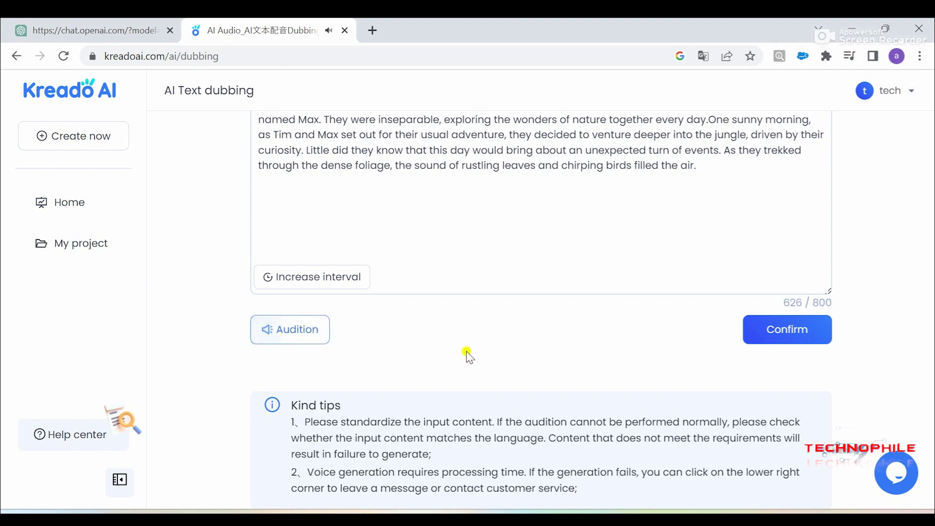
Step: Generate the speech audio from the story text and download the resulting file
{"action": "scroll", "coordinate": [468, 356], "scroll_direction": "up", "scroll_amount": 2}
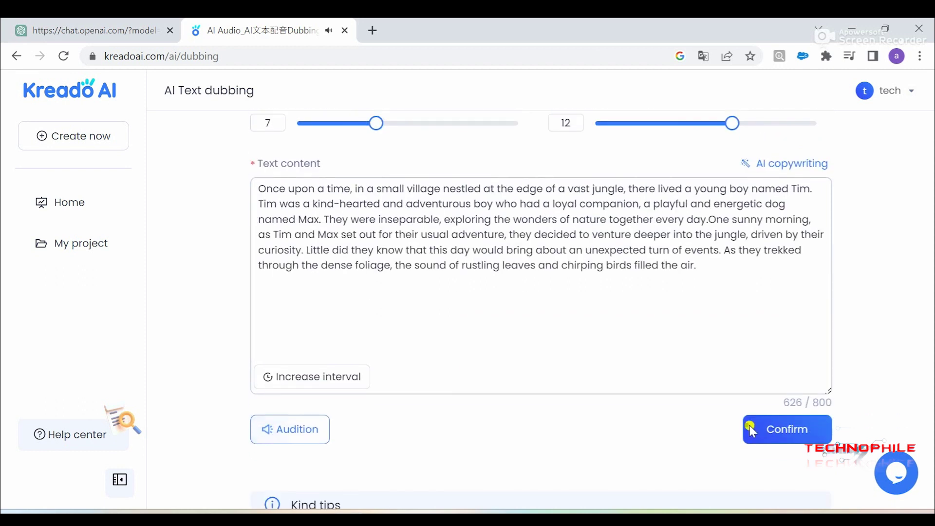
{"action": "left_click", "coordinate": [792, 431]}
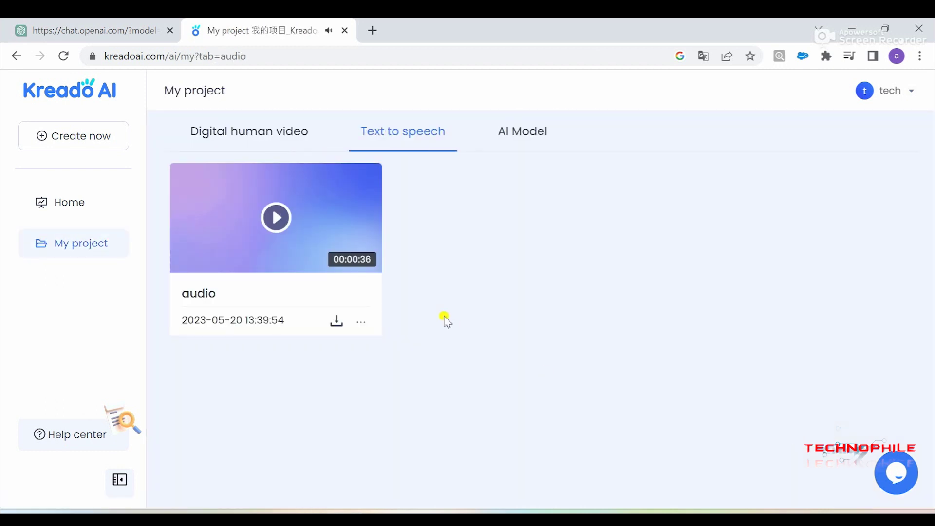
{"action": "left_click", "coordinate": [336, 321]}
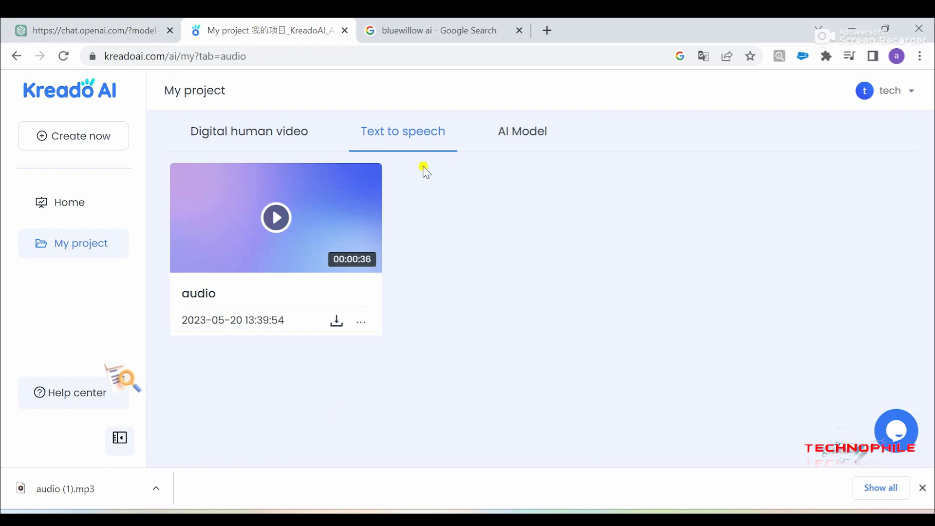
Step: Open the BlueWillow Free AI Art Generator website from the "bluewillow ai" Google search results
{"action": "left_click", "coordinate": [422, 24]}
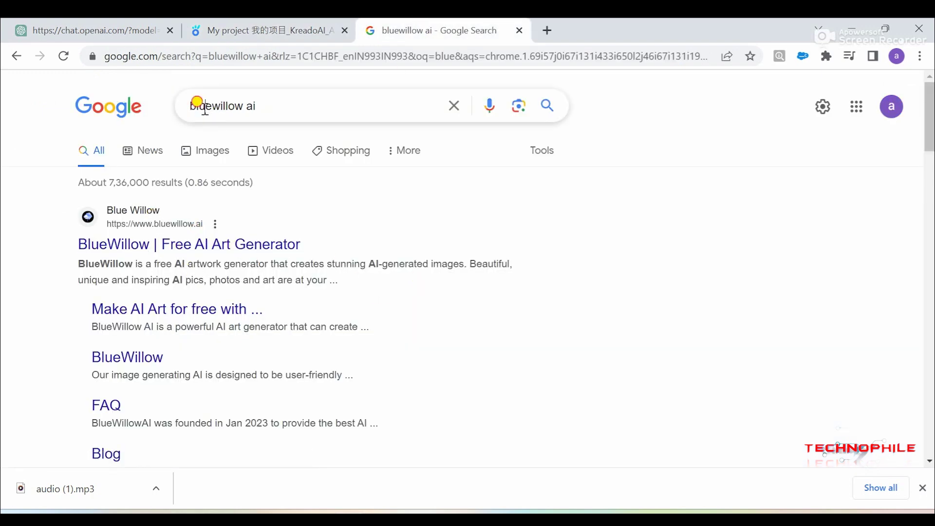
{"action": "left_click_drag", "start_coordinate": [205, 106], "coordinate": [297, 110]}
{"action": "left_click", "coordinate": [99, 248]}
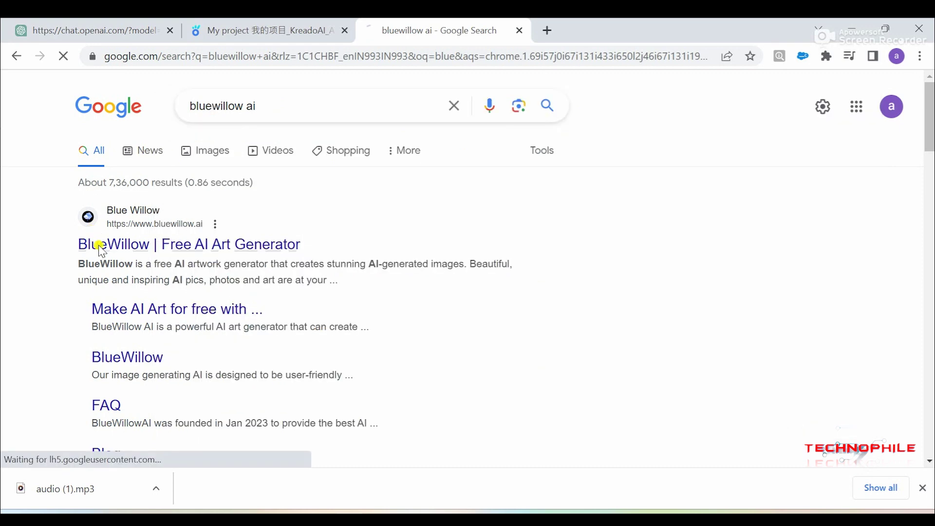
Step: Look over the BlueWillow home page and follow its free beta invitation to Discord
{"action": "left_click", "coordinate": [924, 488]}
{"action": "scroll", "coordinate": [689, 393], "scroll_direction": "down", "scroll_amount": 1}
{"action": "scroll", "coordinate": [689, 390], "scroll_direction": "up", "scroll_amount": 1}
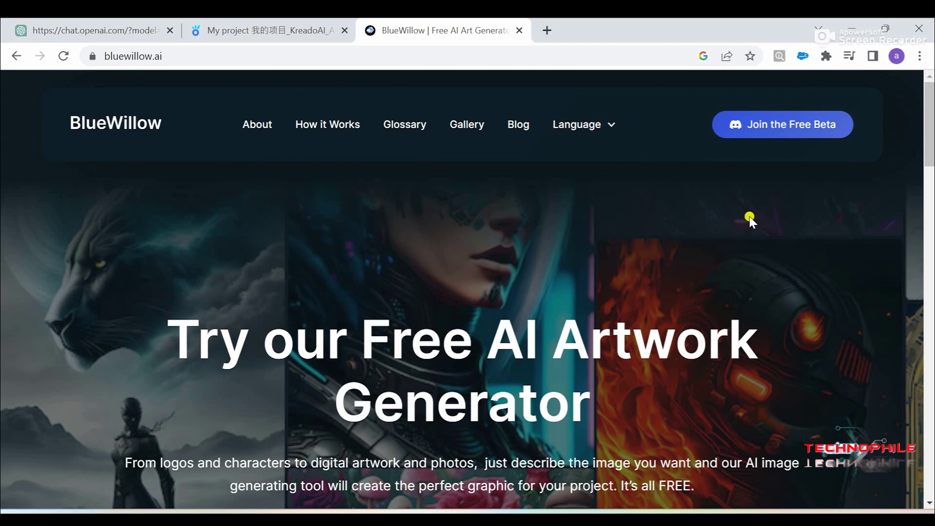
{"action": "scroll", "coordinate": [760, 213], "scroll_direction": "down", "scroll_amount": 3}
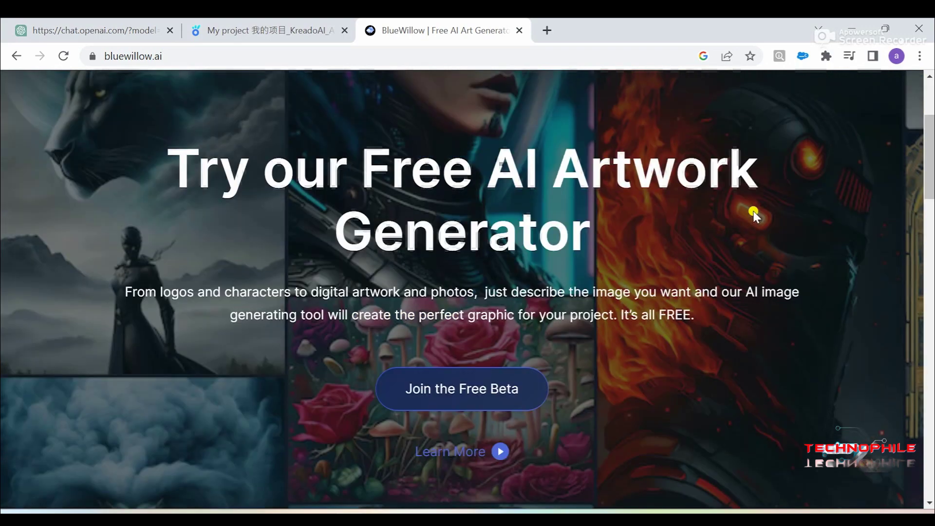
{"action": "scroll", "coordinate": [754, 215], "scroll_direction": "up", "scroll_amount": 3}
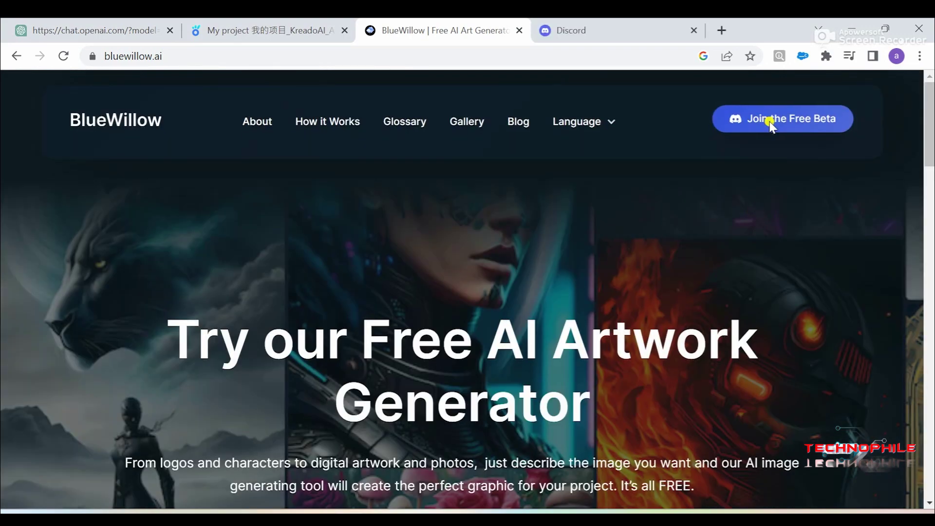
{"action": "left_click", "coordinate": [771, 124]}
{"action": "left_click", "coordinate": [727, 30]}
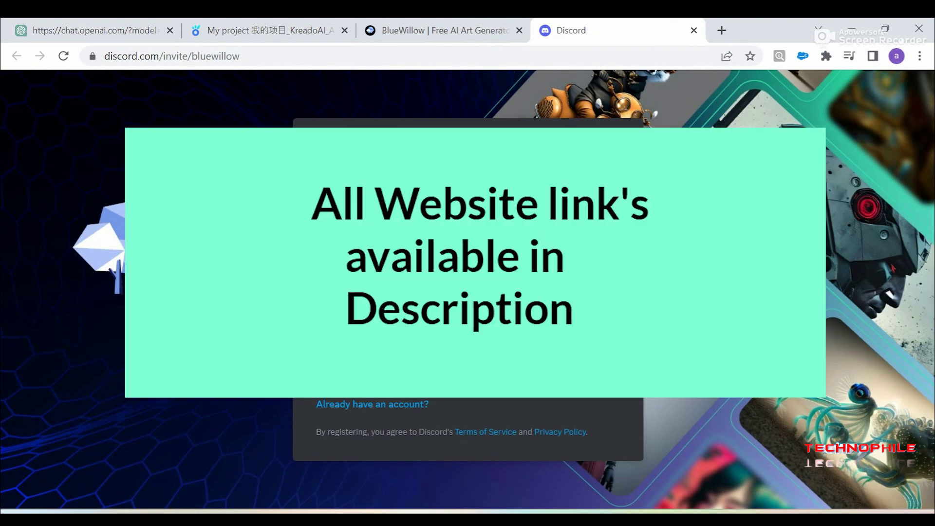
Step: Accept the Discord invite with the username technophile and complete the human check by choosing the squirrel image
{"action": "left_click", "coordinate": [355, 322]}
{"action": "type", "text": "technophile"}
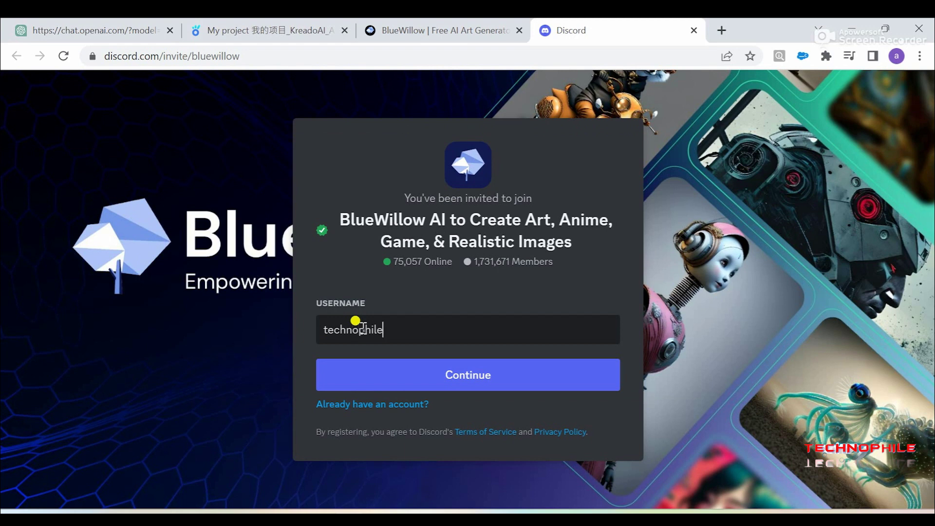
{"action": "left_click", "coordinate": [415, 374]}
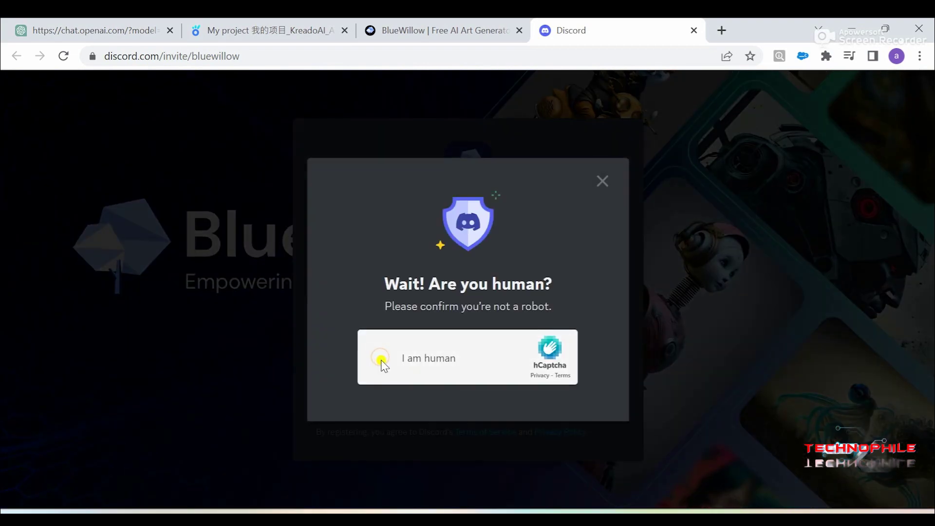
{"action": "left_click", "coordinate": [382, 362]}
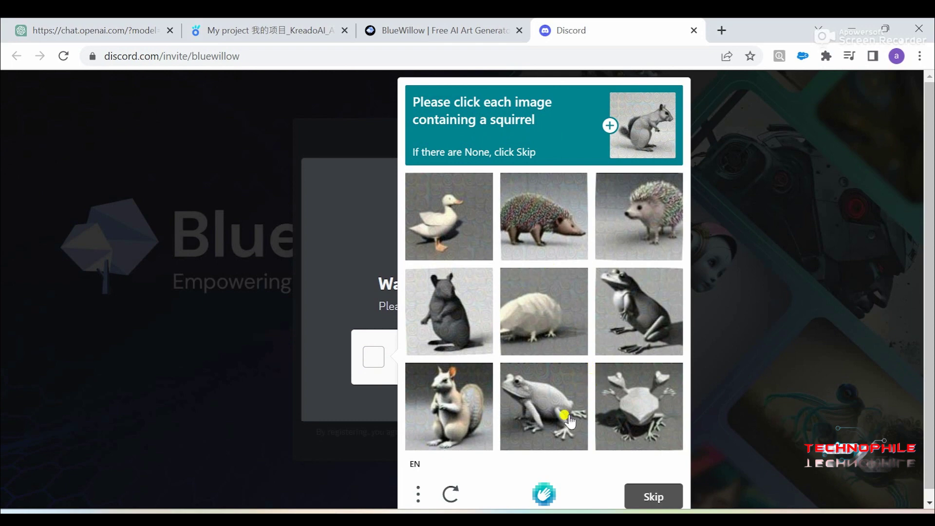
{"action": "left_click", "coordinate": [469, 412]}
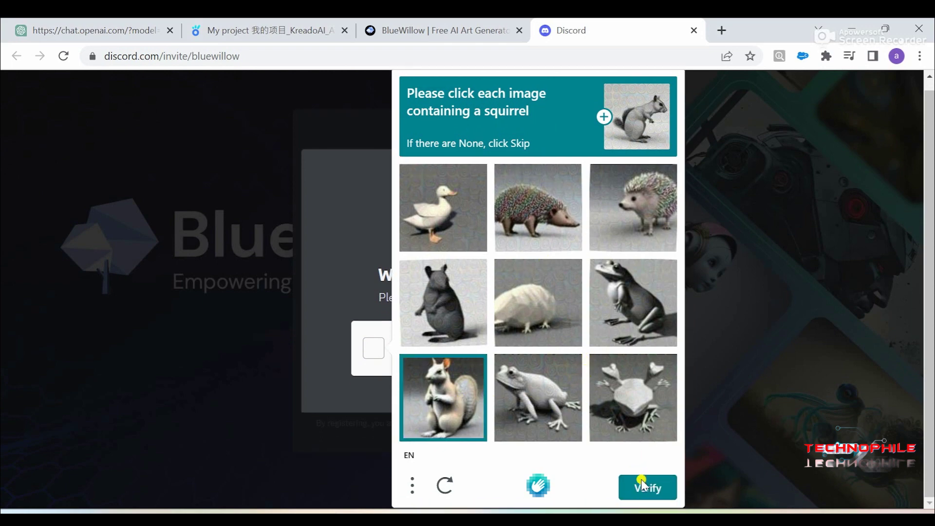
{"action": "left_click", "coordinate": [650, 496]}
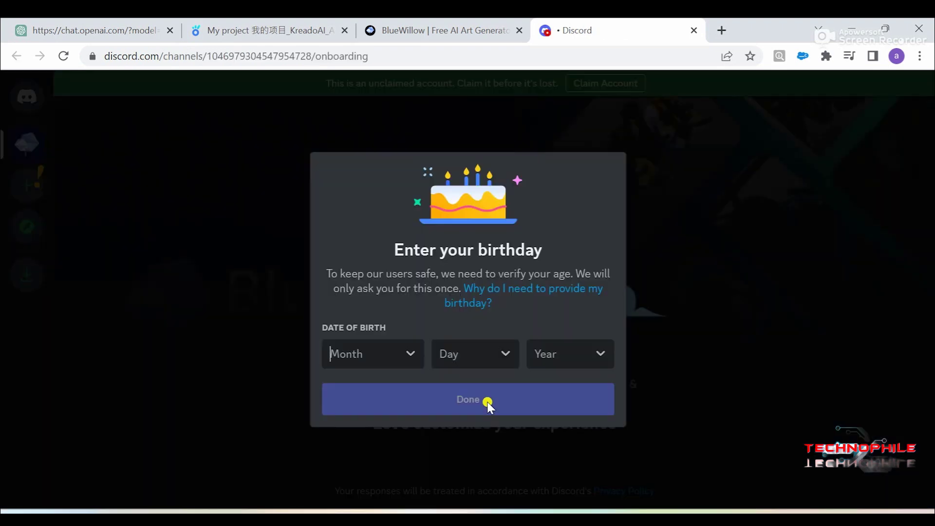
Step: Enter the date of birth for Discord's age verification and submit it
{"action": "left_click", "coordinate": [390, 355]}
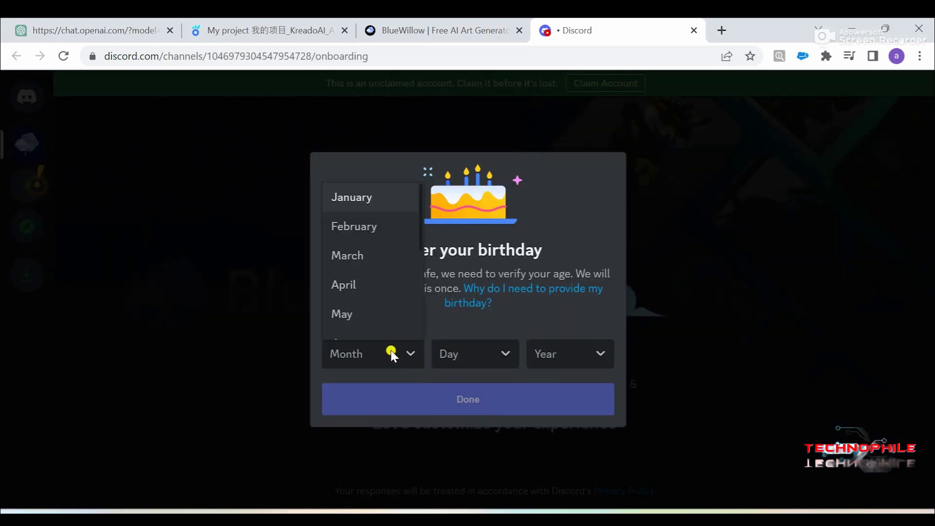
{"action": "left_click", "coordinate": [352, 197]}
{"action": "left_click", "coordinate": [474, 354]}
{"action": "left_click", "coordinate": [462, 207]}
{"action": "left_click", "coordinate": [558, 349]}
{"action": "scroll", "coordinate": [563, 288], "scroll_direction": "down", "scroll_amount": 10}
{"action": "scroll", "coordinate": [563, 273], "scroll_direction": "down", "scroll_amount": 1}
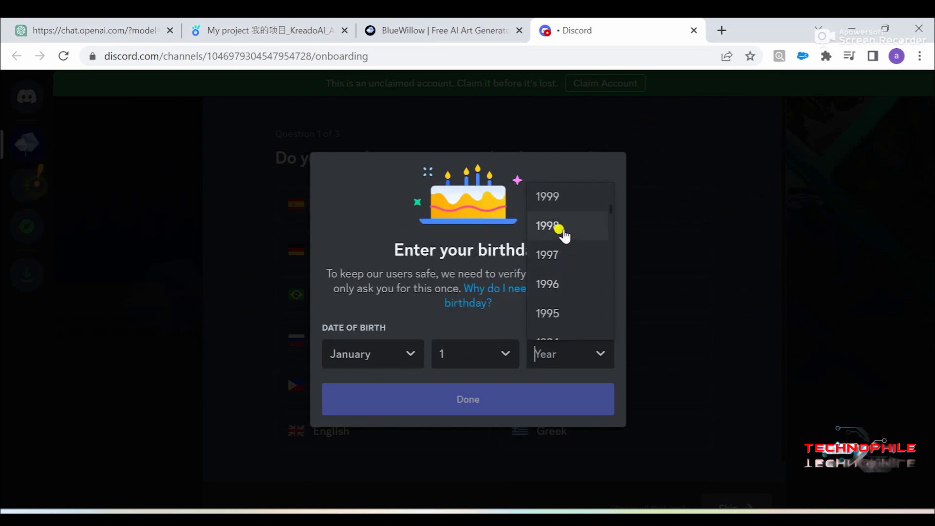
{"action": "left_click", "coordinate": [559, 229]}
{"action": "left_click", "coordinate": [459, 411]}
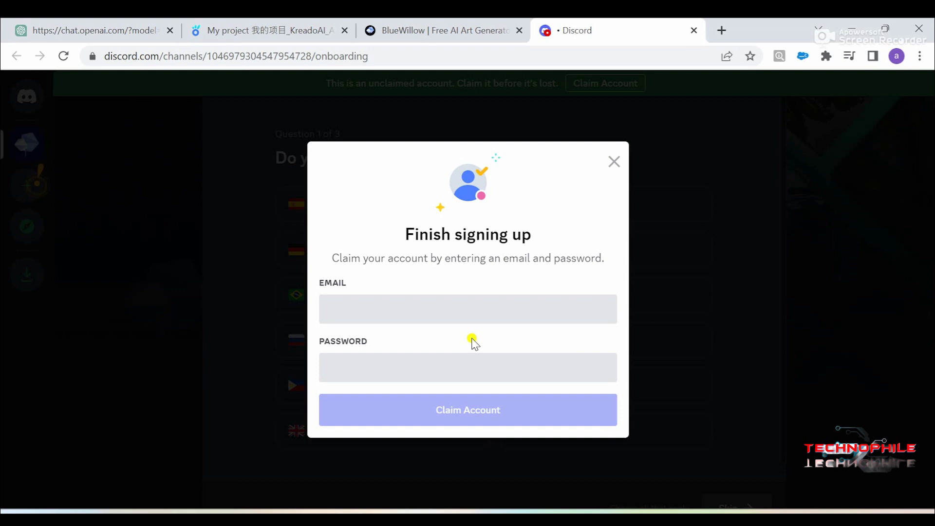
Step: Fill in the account e-mail and password to finish signing up, and claim the Discord account
{"action": "left_click", "coordinate": [445, 307]}
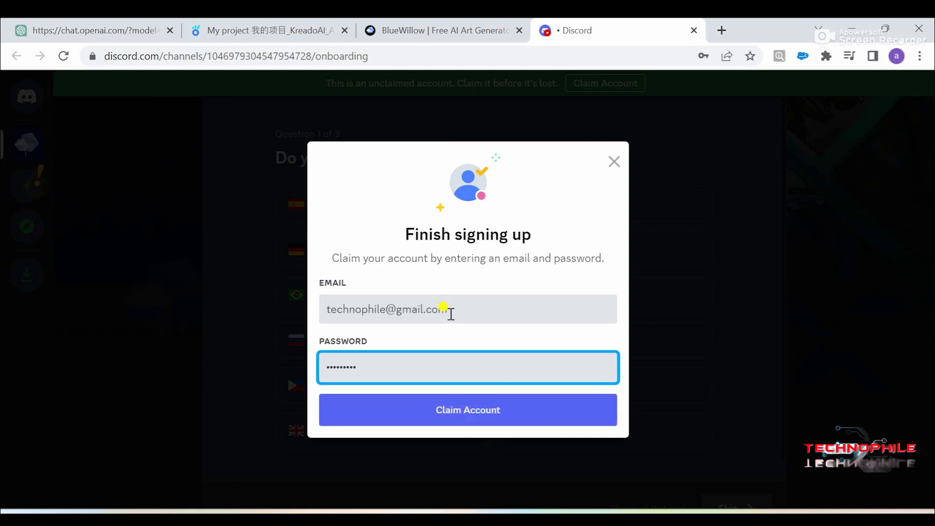
{"action": "left_click", "coordinate": [448, 329]}
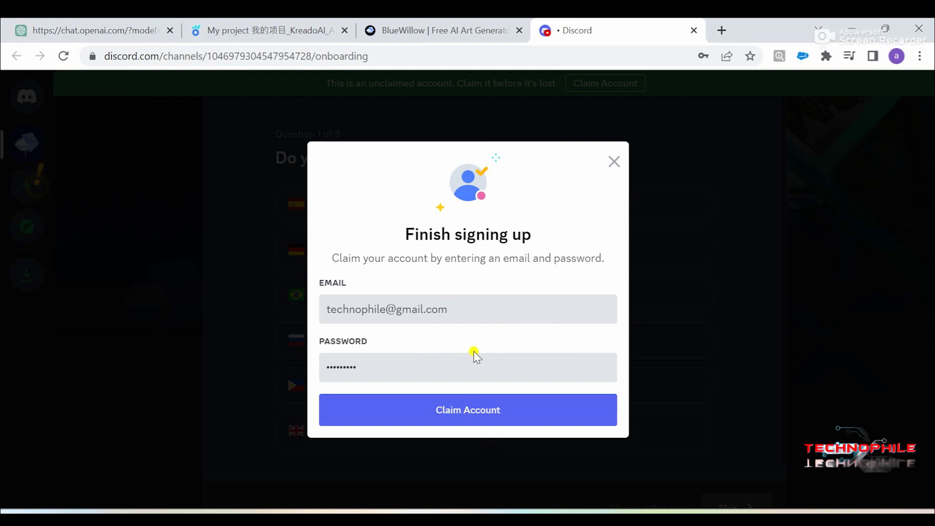
{"action": "left_click", "coordinate": [442, 415]}
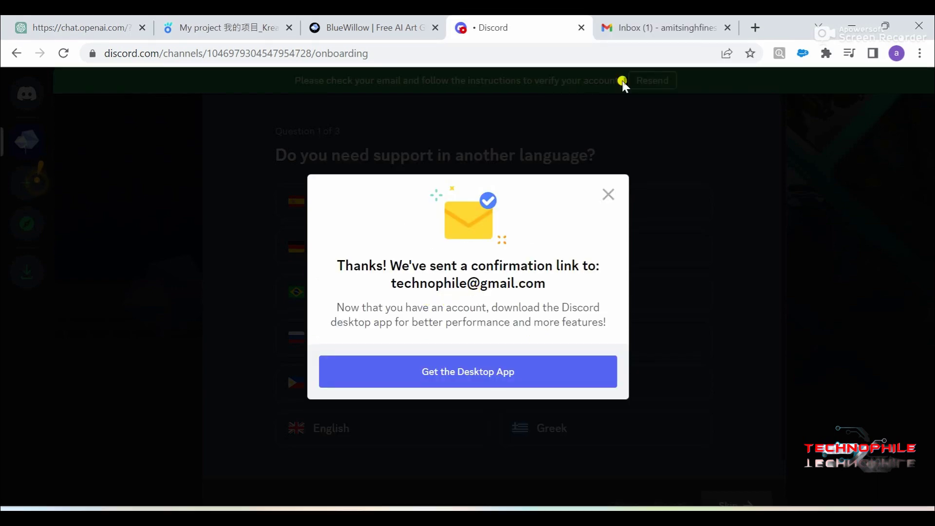
Step: Switch to Gmail, verify the e-mail address from Discord's verification message, and continue to Discord
{"action": "left_click", "coordinate": [662, 27]}
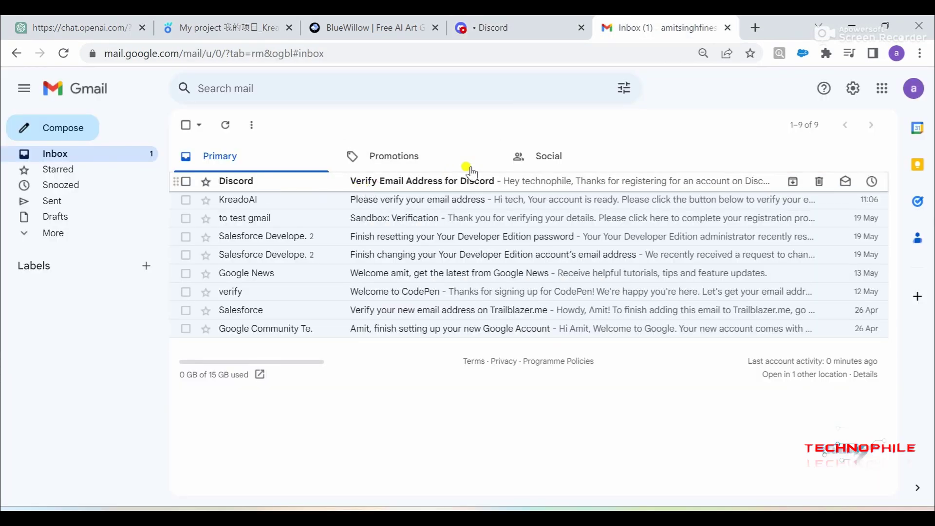
{"action": "left_click", "coordinate": [476, 187]}
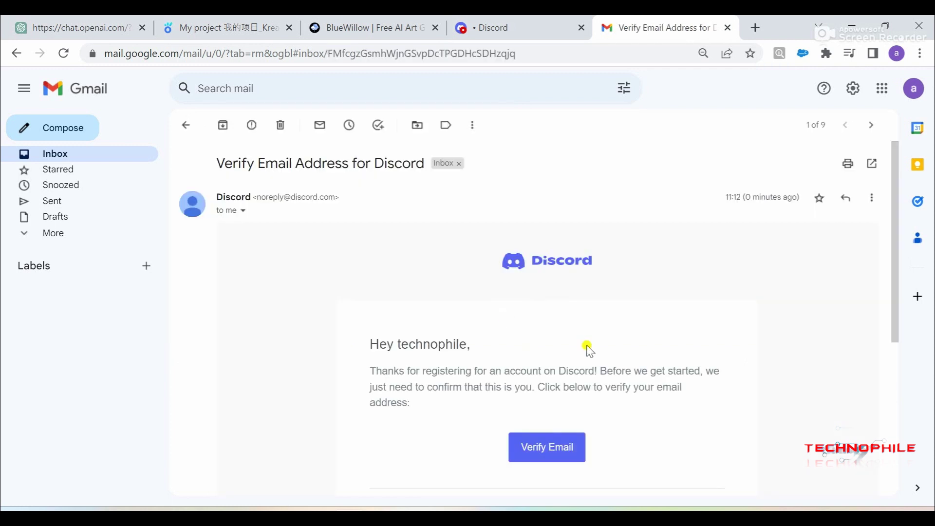
{"action": "scroll", "coordinate": [603, 414], "scroll_direction": "down", "scroll_amount": 1}
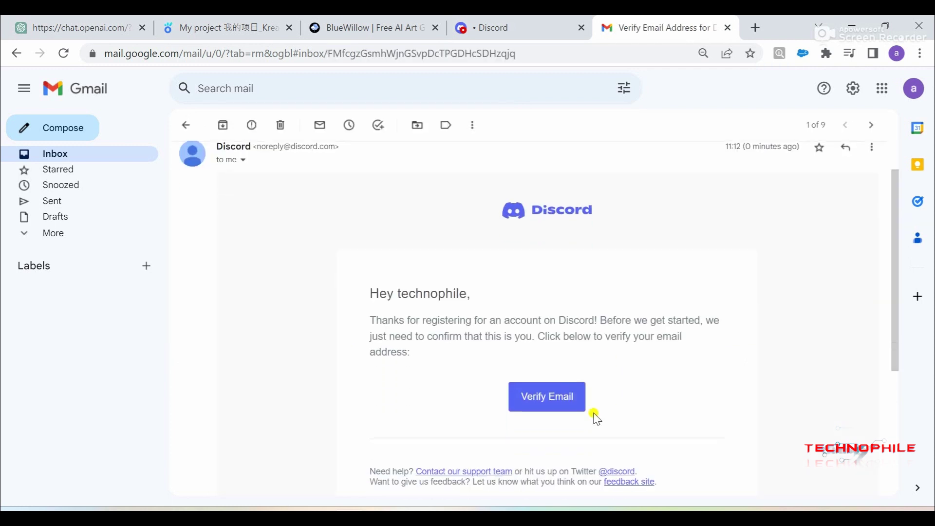
{"action": "left_click", "coordinate": [555, 399]}
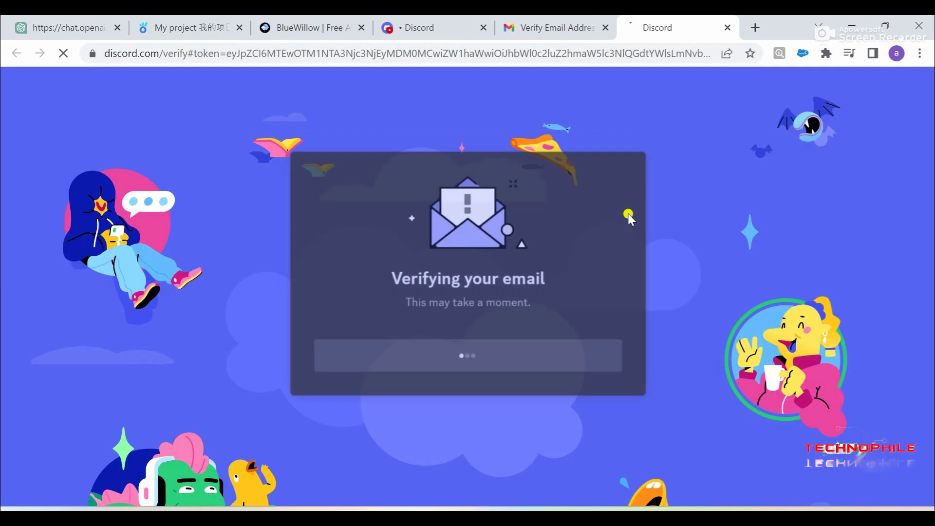
{"action": "left_click", "coordinate": [468, 359]}
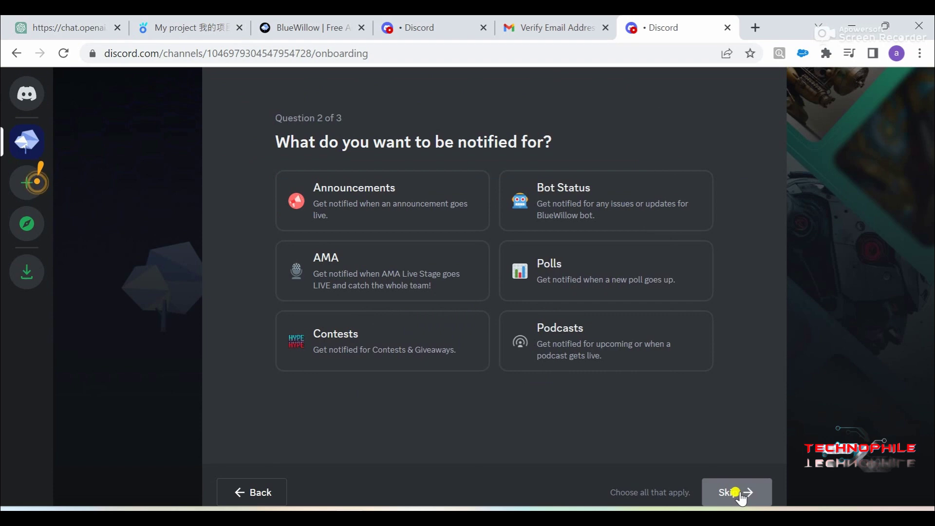
Step: Skip the notifications question, answer "No, I don't have the financial means to help", and finish the BlueWillow server onboarding
{"action": "left_click", "coordinate": [738, 493]}
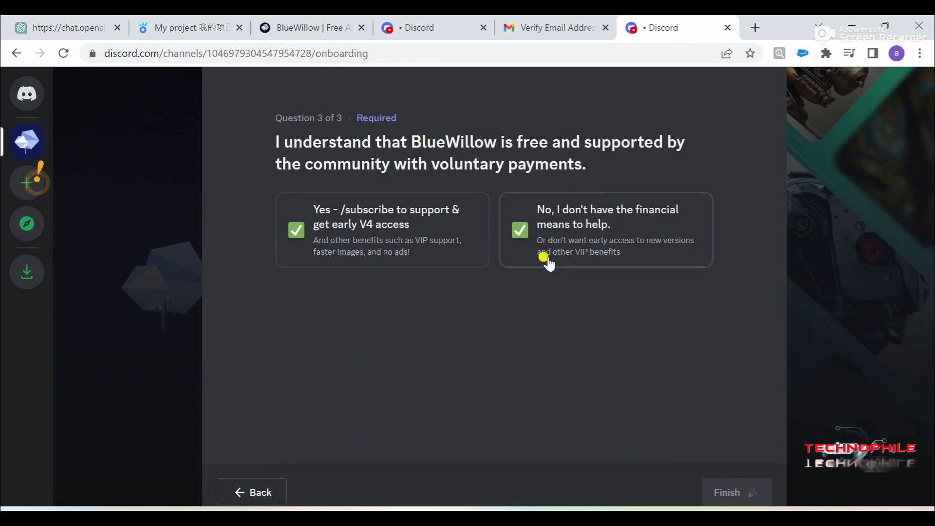
{"action": "left_click", "coordinate": [289, 237]}
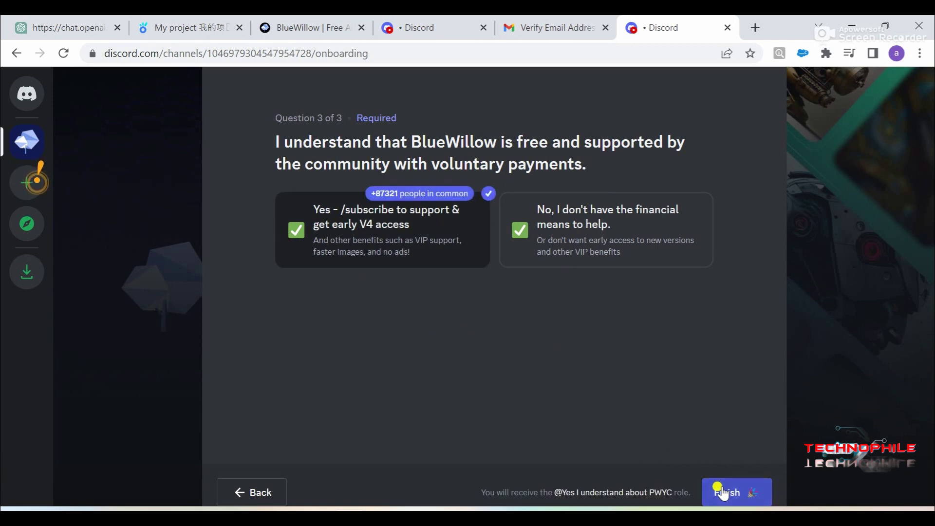
{"action": "left_click", "coordinate": [559, 240]}
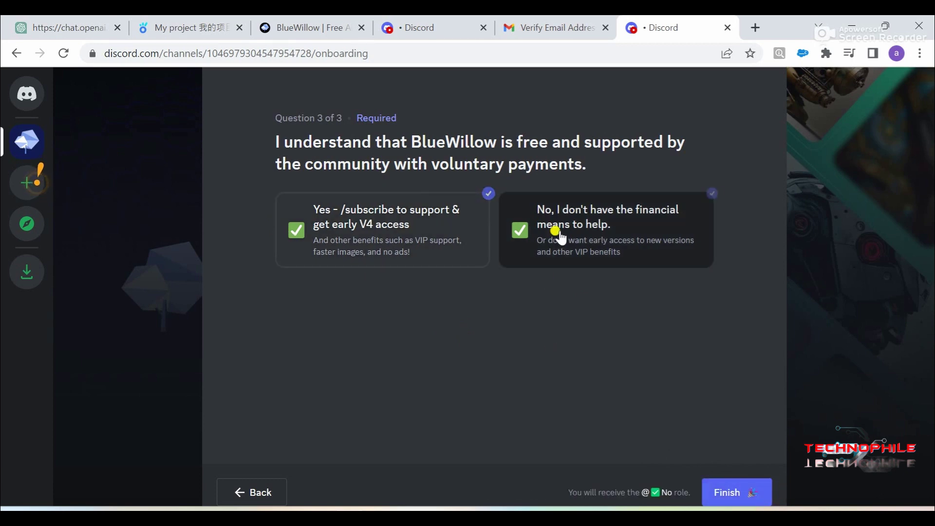
{"action": "left_click", "coordinate": [740, 495]}
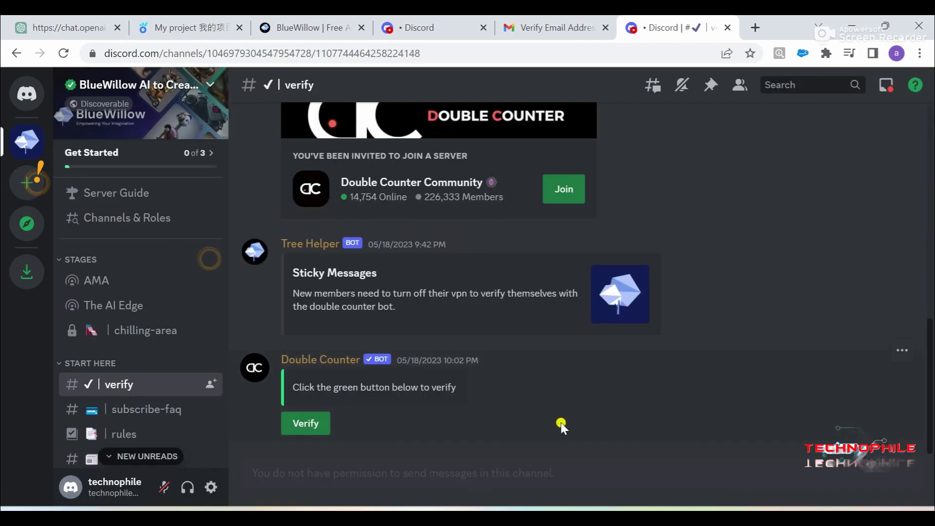
Step: Open the rookie-12 channel of the BlueWillow server, go to its newest messages and start an /imagine command
{"action": "left_click", "coordinate": [29, 145]}
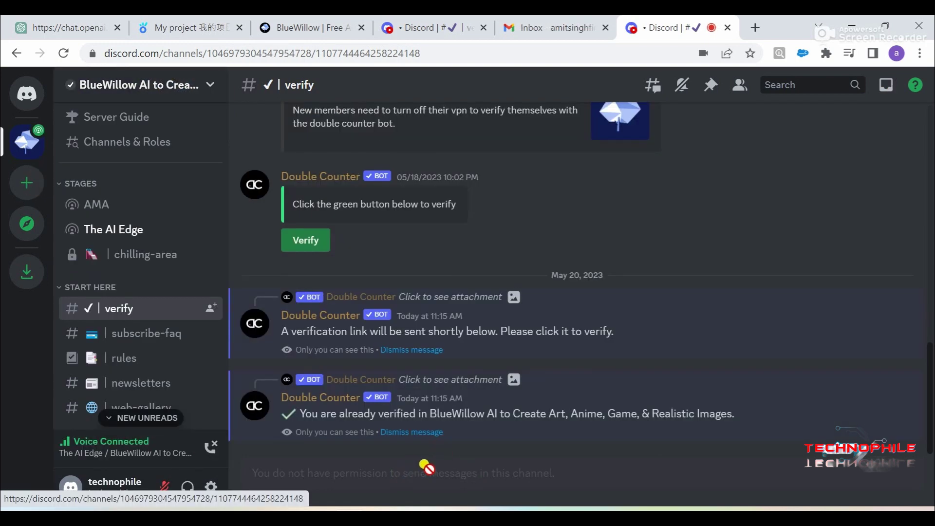
{"action": "scroll", "coordinate": [156, 376], "scroll_direction": "down", "scroll_amount": 4}
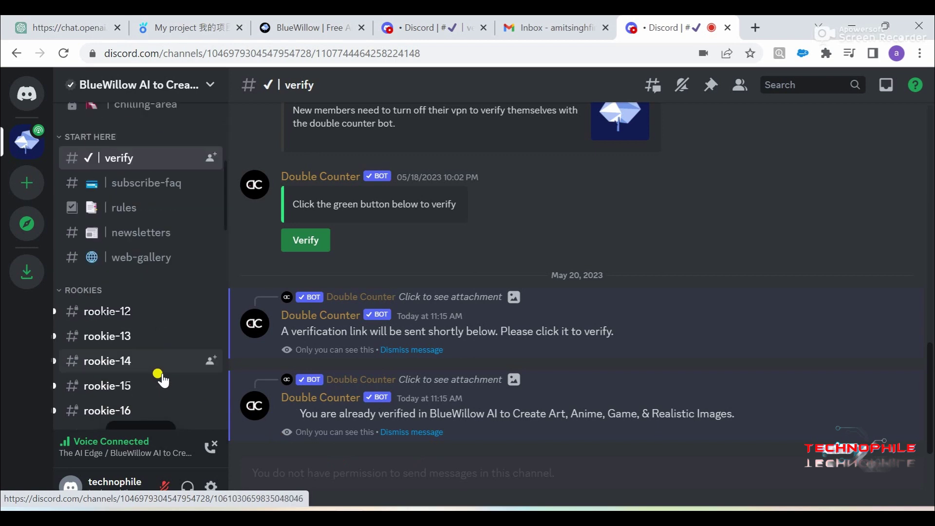
{"action": "left_click", "coordinate": [111, 265]}
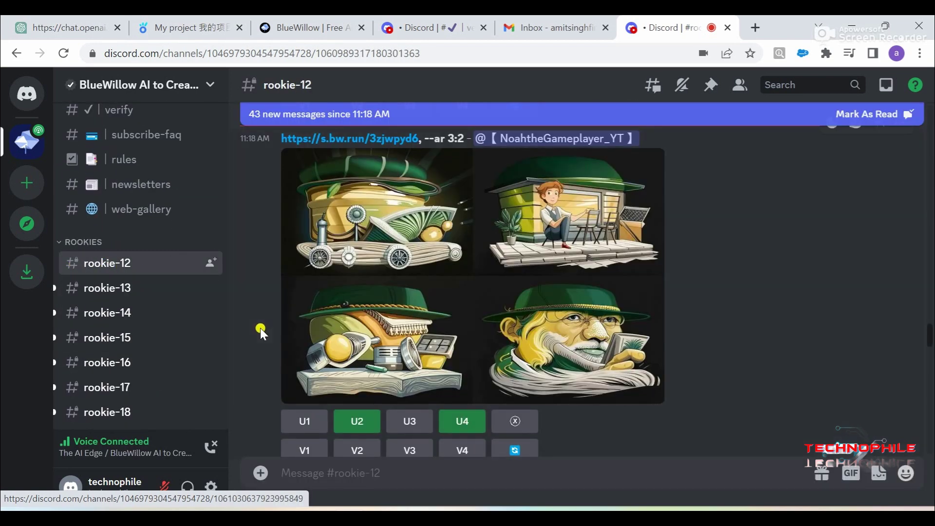
{"action": "scroll", "coordinate": [565, 427], "scroll_direction": "down", "scroll_amount": 15}
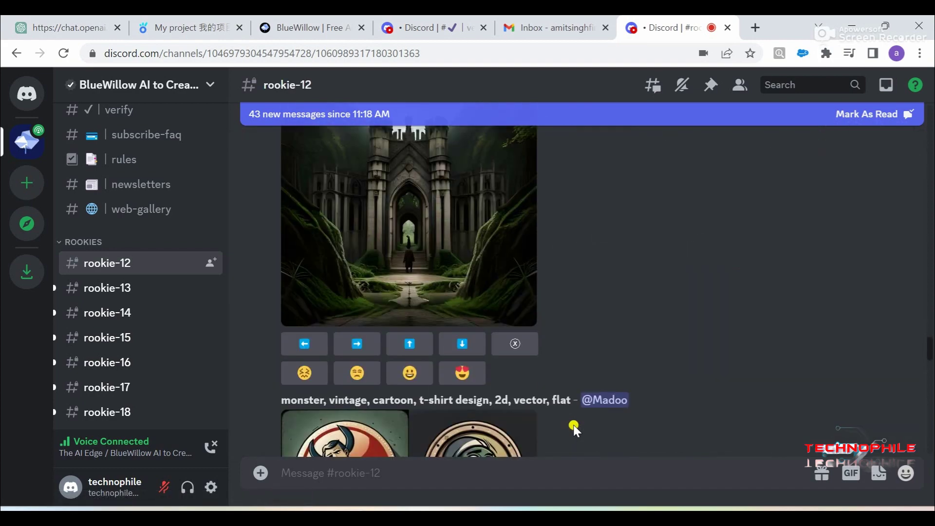
{"action": "left_click_drag", "start_coordinate": [930, 351], "coordinate": [931, 468]}
{"action": "type", "text": "/imagine"}
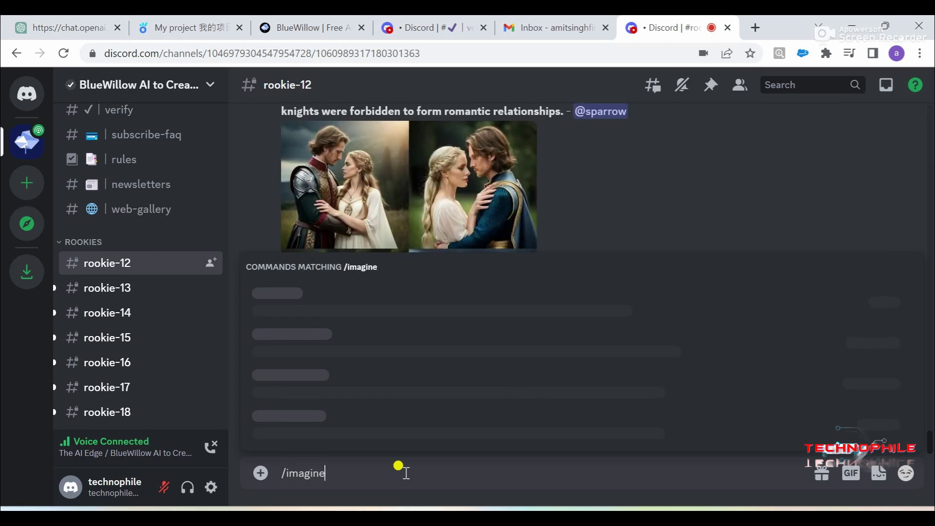
{"action": "left_click", "coordinate": [372, 423]}
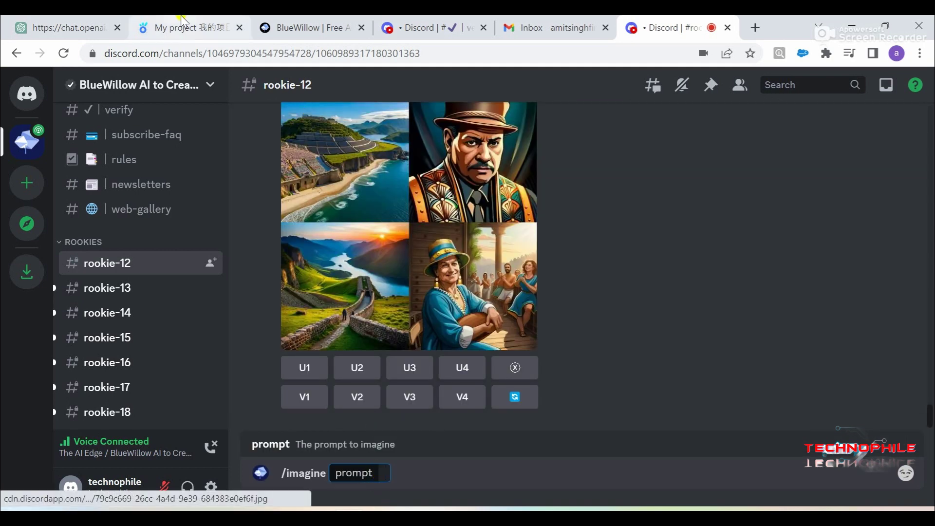
Step: Copy the first paragraph of the story in ChatGPT and paste it as the /imagine prompt in Discord, closing the Gmail page
{"action": "left_click", "coordinate": [93, 25]}
{"action": "left_click", "coordinate": [499, 299]}
{"action": "scroll", "coordinate": [477, 272], "scroll_direction": "up", "scroll_amount": 1}
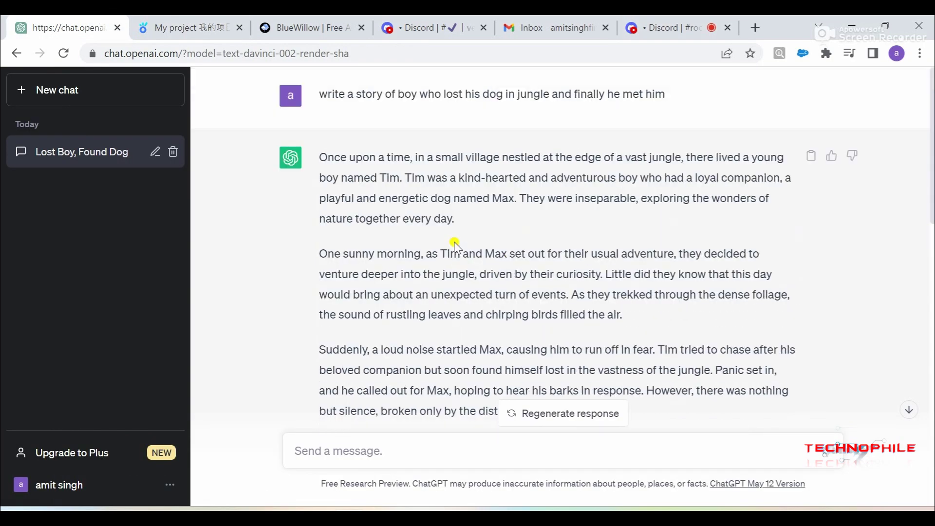
{"action": "left_click_drag", "start_coordinate": [321, 159], "coordinate": [463, 220]}
{"action": "key", "text": "ctrl+c"}
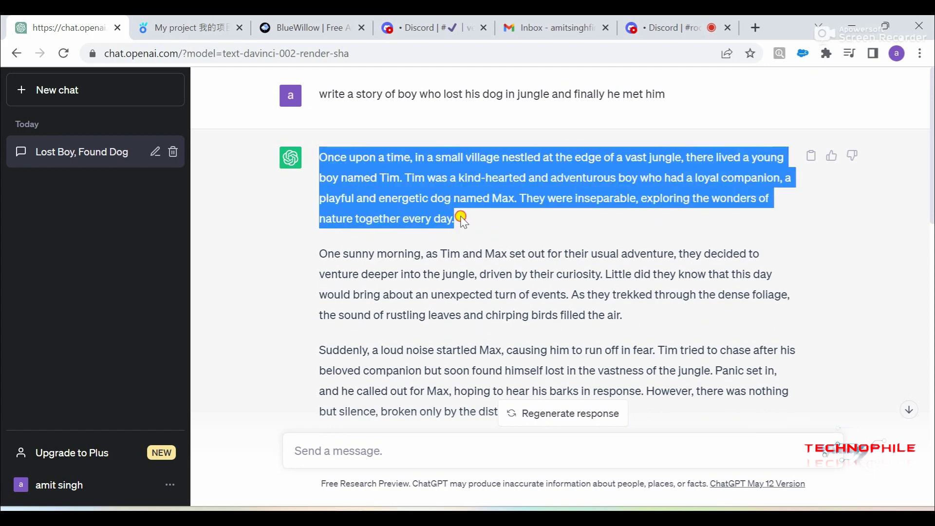
{"action": "left_click", "coordinate": [658, 28]}
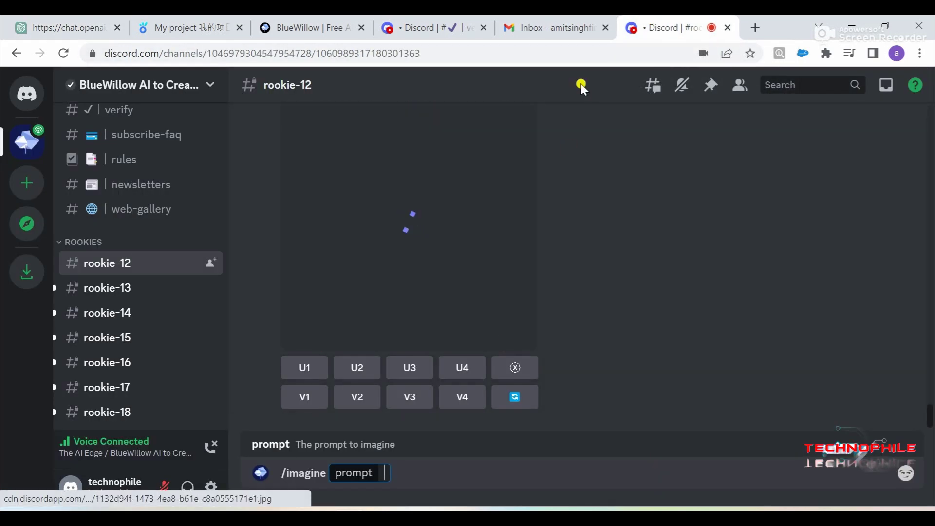
{"action": "left_click", "coordinate": [605, 27]}
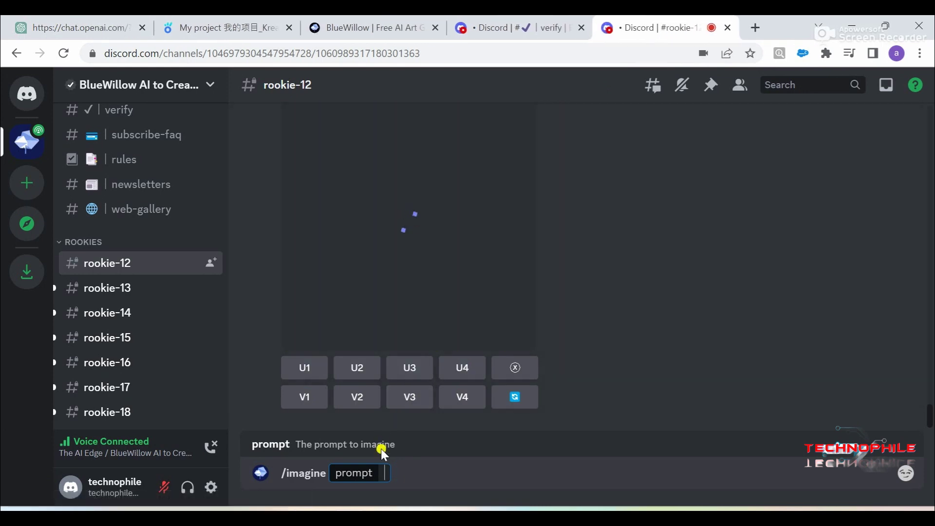
{"action": "key", "text": "ctrl+v"}
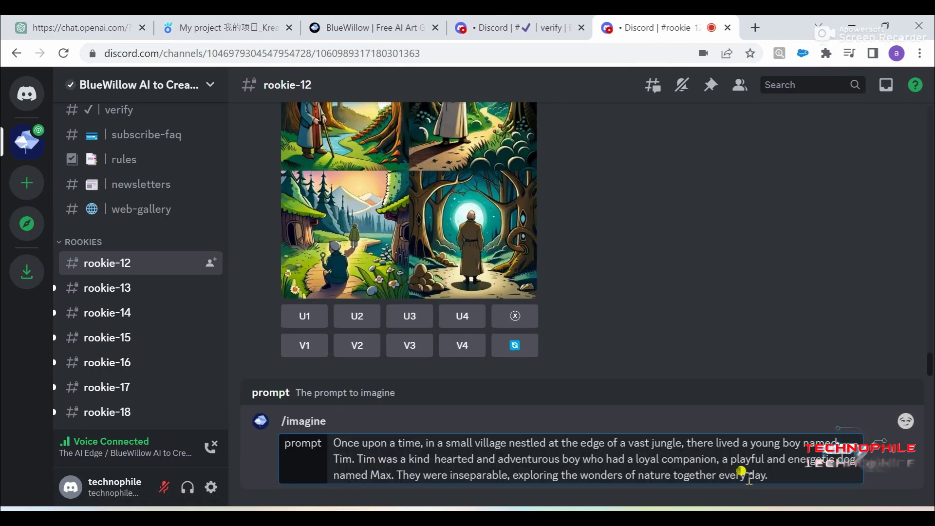
Step: Submit the first paragraph's /imagine prompt and upscale the third image of the resulting grid, the village hut by the river
{"action": "key", "text": "Return"}
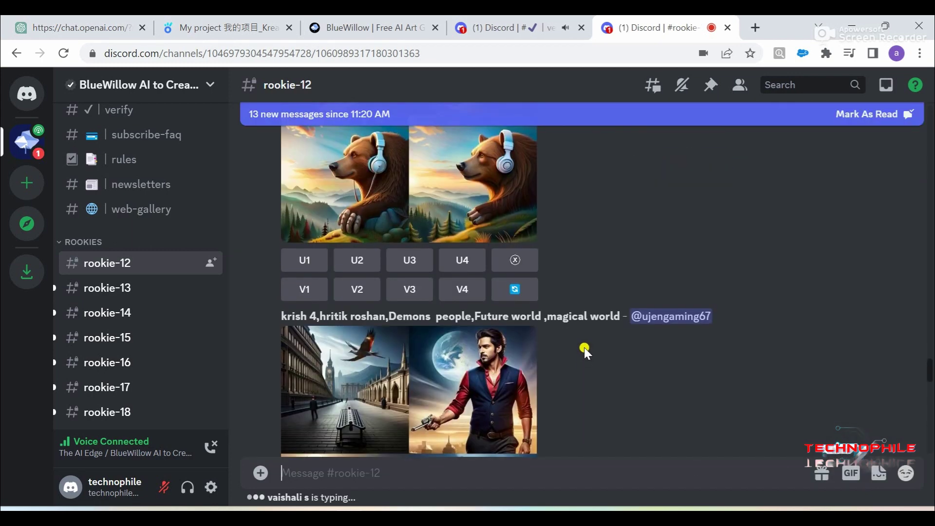
{"action": "scroll", "coordinate": [584, 349], "scroll_direction": "up", "scroll_amount": 5}
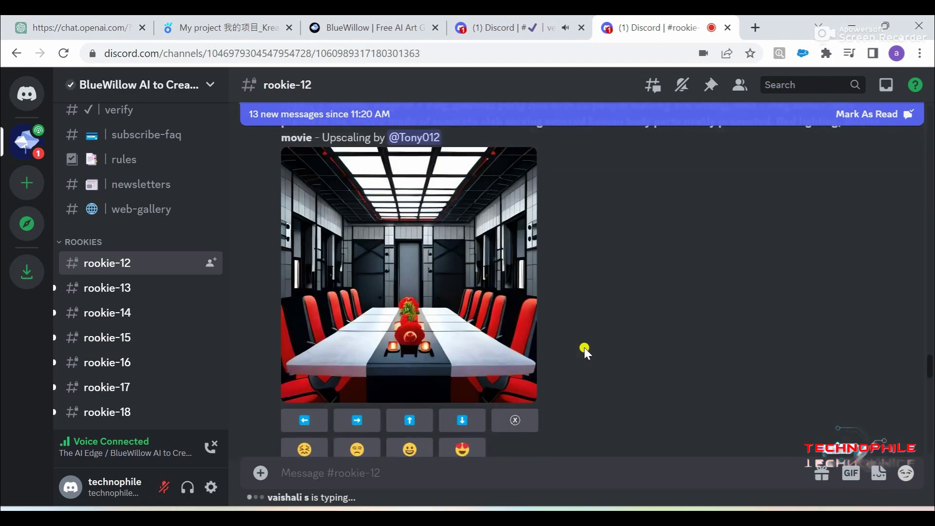
{"action": "scroll", "coordinate": [585, 348], "scroll_direction": "down", "scroll_amount": 10}
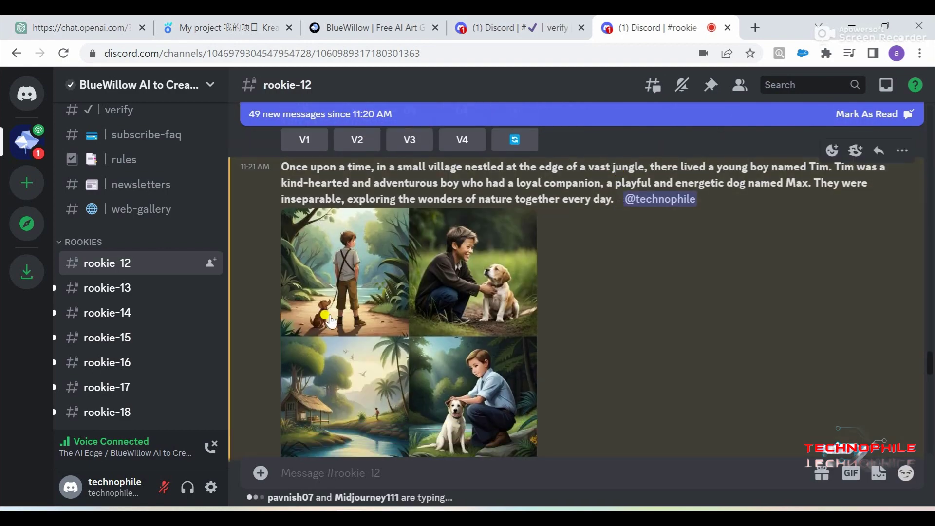
{"action": "scroll", "coordinate": [385, 306], "scroll_direction": "down", "scroll_amount": 3}
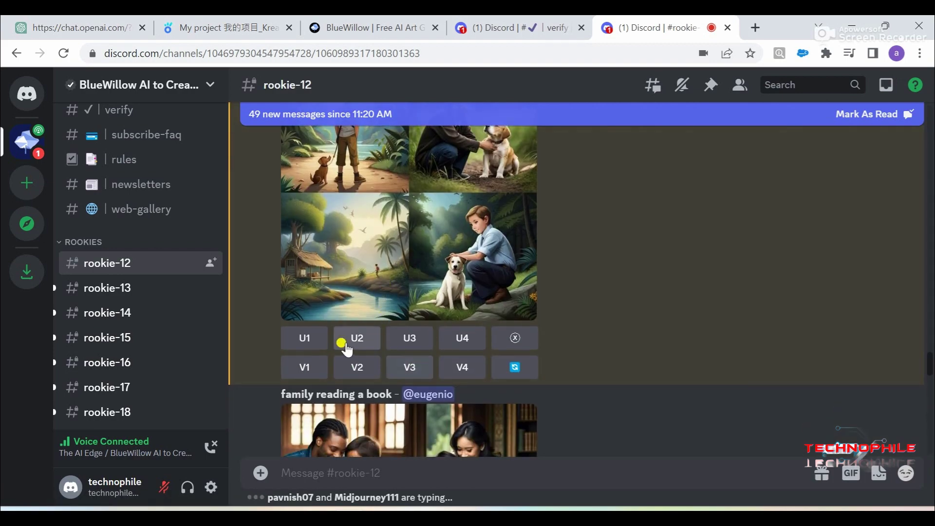
{"action": "scroll", "coordinate": [373, 344], "scroll_direction": "up", "scroll_amount": 2}
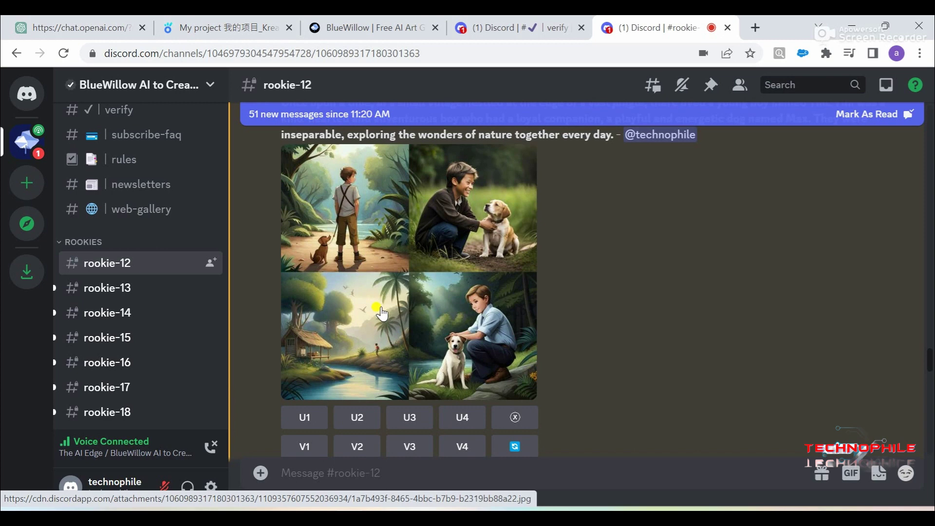
{"action": "scroll", "coordinate": [383, 314], "scroll_direction": "down", "scroll_amount": 1}
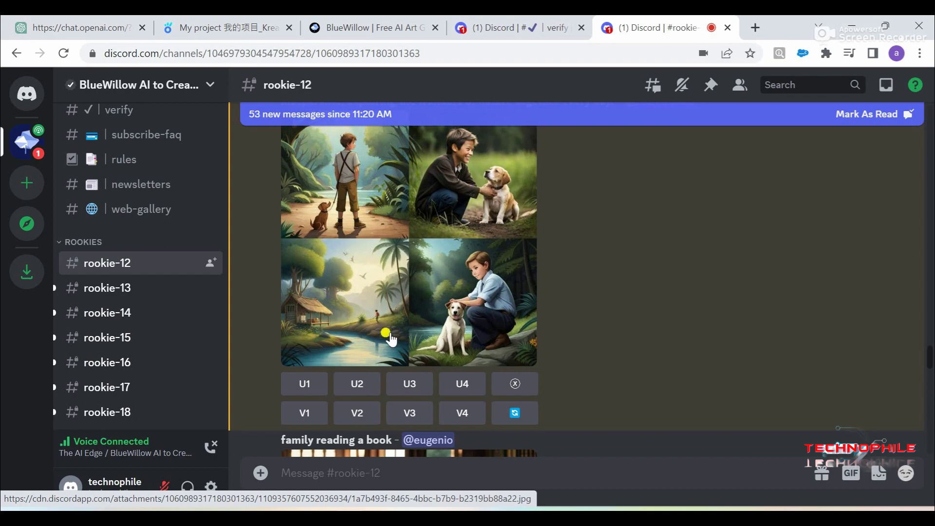
{"action": "left_click", "coordinate": [410, 384]}
Step: Find the upscaled village hut image in the rookie-12 channel and open it full size in the browser
{"action": "scroll", "coordinate": [616, 361], "scroll_direction": "down", "scroll_amount": 10}
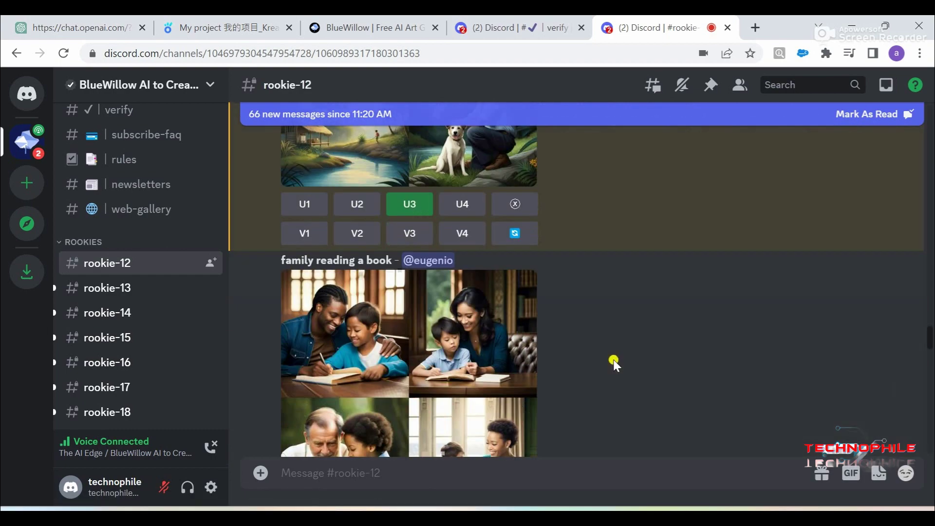
{"action": "scroll", "coordinate": [616, 365], "scroll_direction": "down", "scroll_amount": 20}
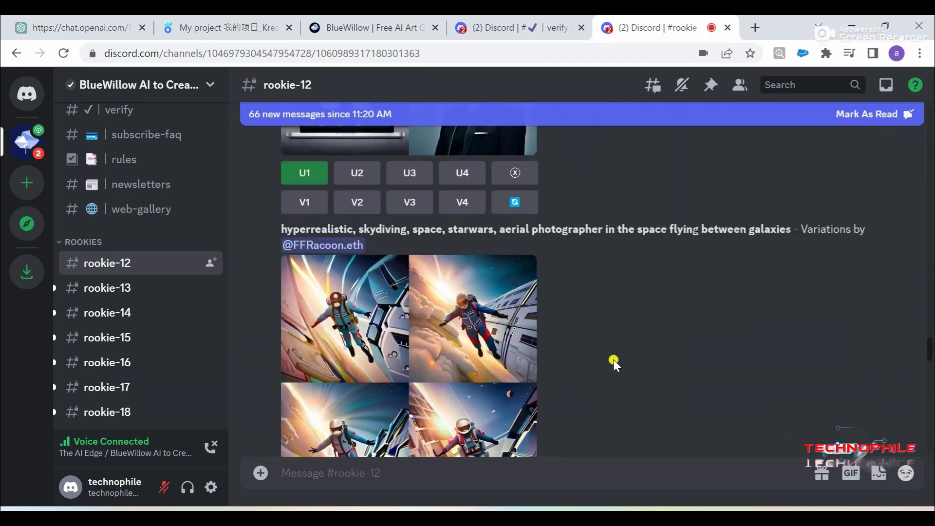
{"action": "scroll", "coordinate": [615, 363], "scroll_direction": "down", "scroll_amount": 15}
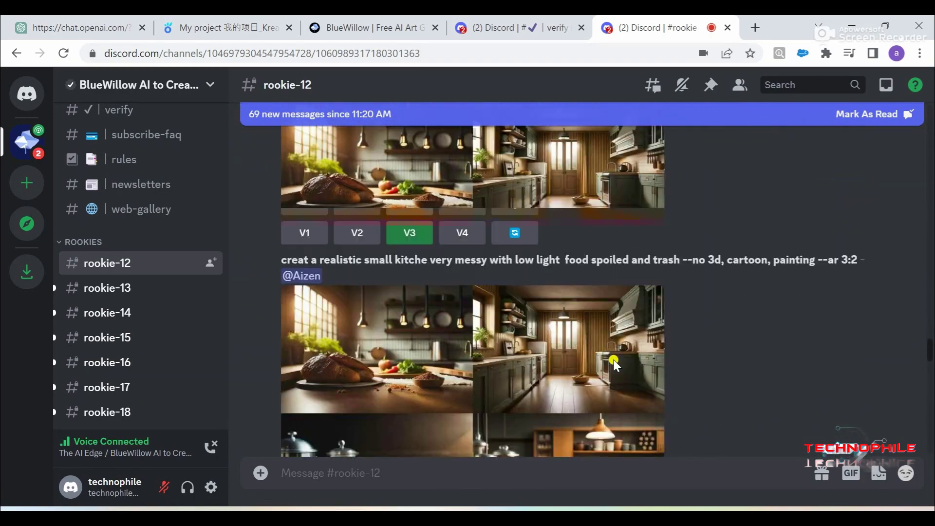
{"action": "scroll", "coordinate": [615, 363], "scroll_direction": "down", "scroll_amount": 12}
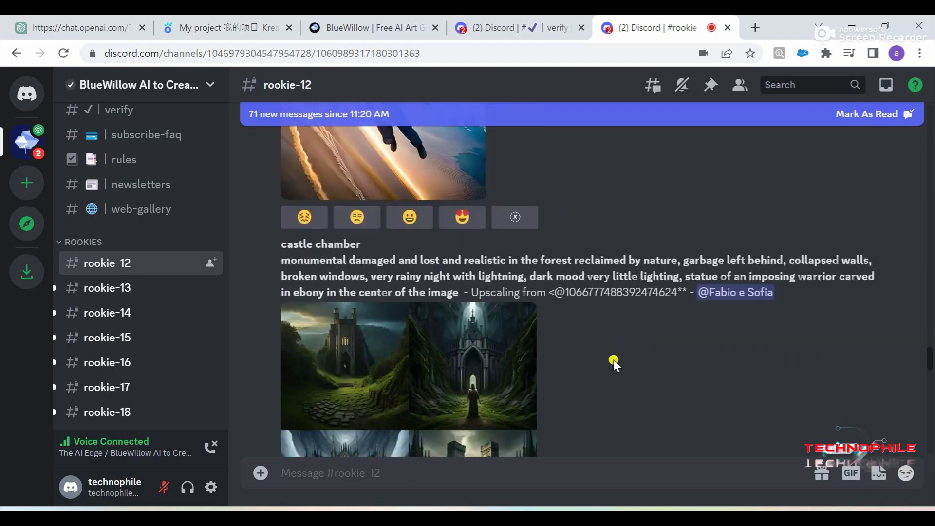
{"action": "scroll", "coordinate": [615, 363], "scroll_direction": "down", "scroll_amount": 12}
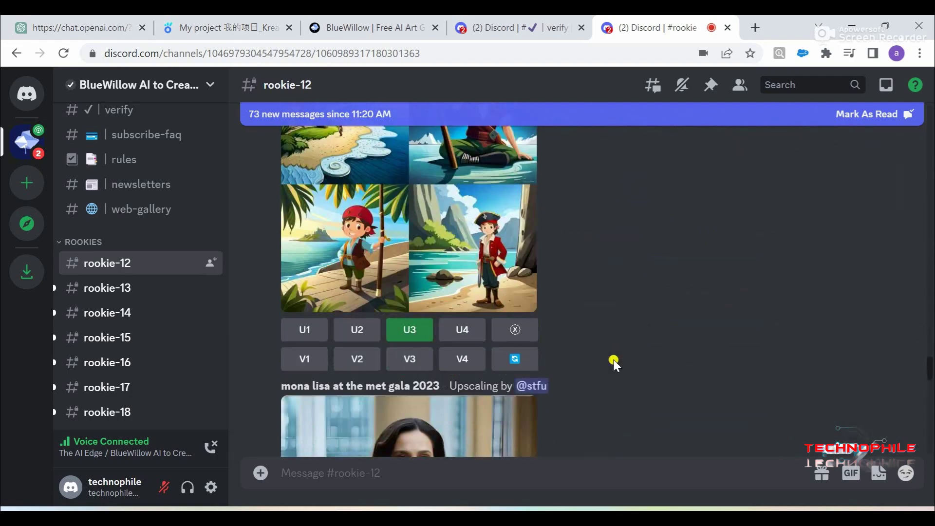
{"action": "scroll", "coordinate": [615, 363], "scroll_direction": "down", "scroll_amount": 12}
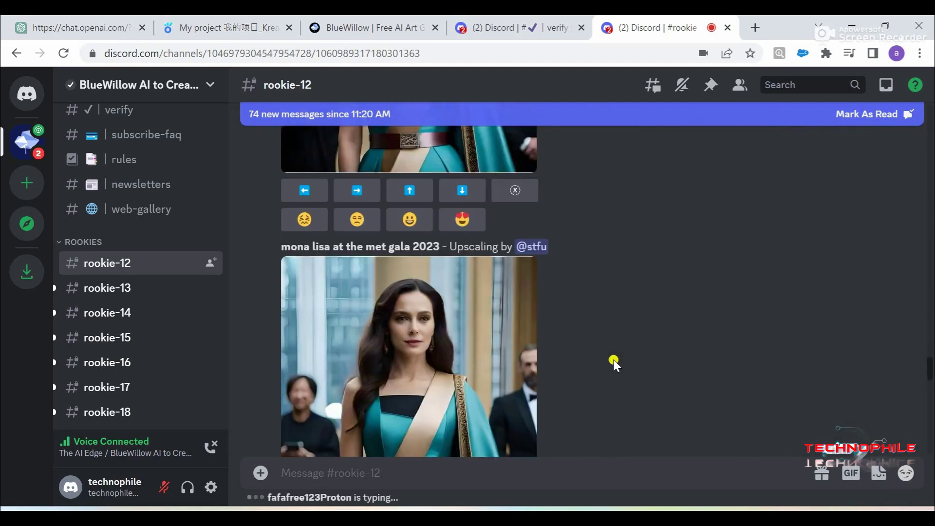
{"action": "scroll", "coordinate": [615, 362], "scroll_direction": "down", "scroll_amount": 12}
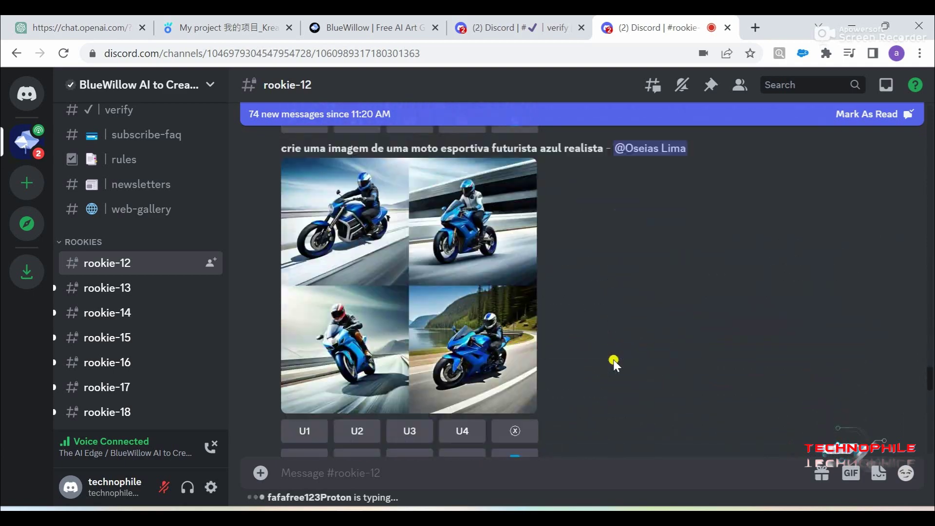
{"action": "scroll", "coordinate": [614, 362], "scroll_direction": "down", "scroll_amount": 12}
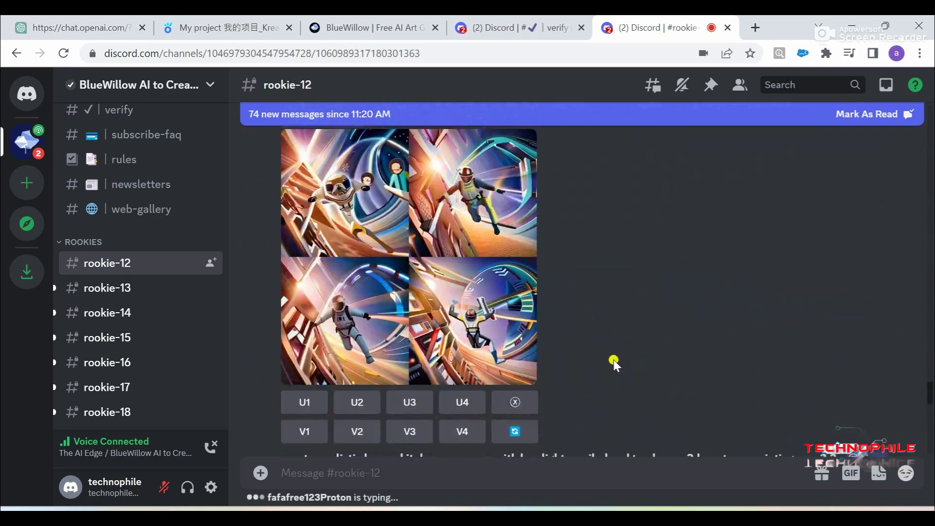
{"action": "scroll", "coordinate": [615, 363], "scroll_direction": "down", "scroll_amount": 10}
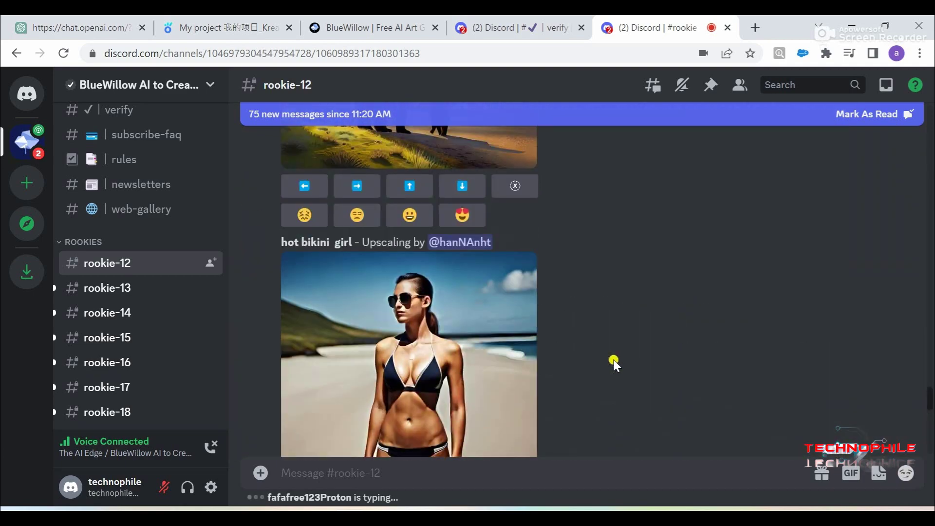
{"action": "scroll", "coordinate": [615, 363], "scroll_direction": "down", "scroll_amount": 5}
{"action": "scroll", "coordinate": [487, 331], "scroll_direction": "up", "scroll_amount": 2}
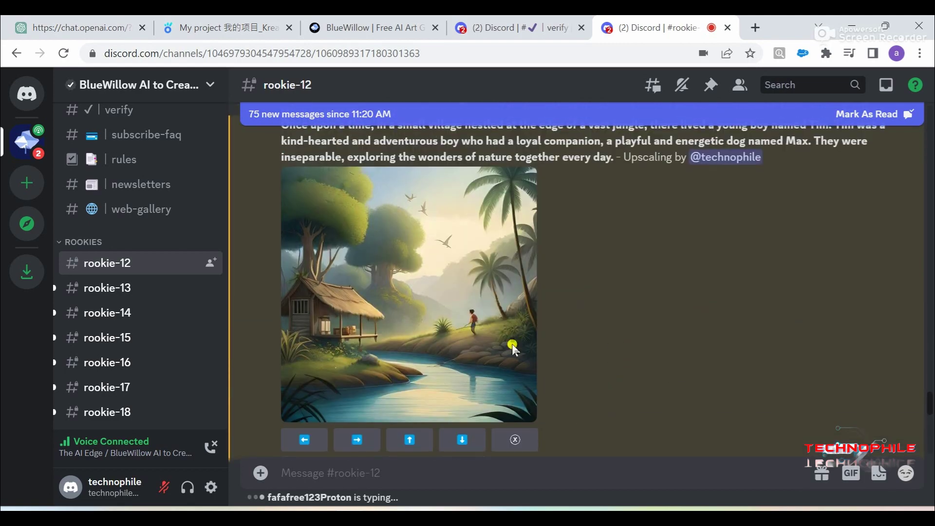
{"action": "left_click", "coordinate": [406, 301]}
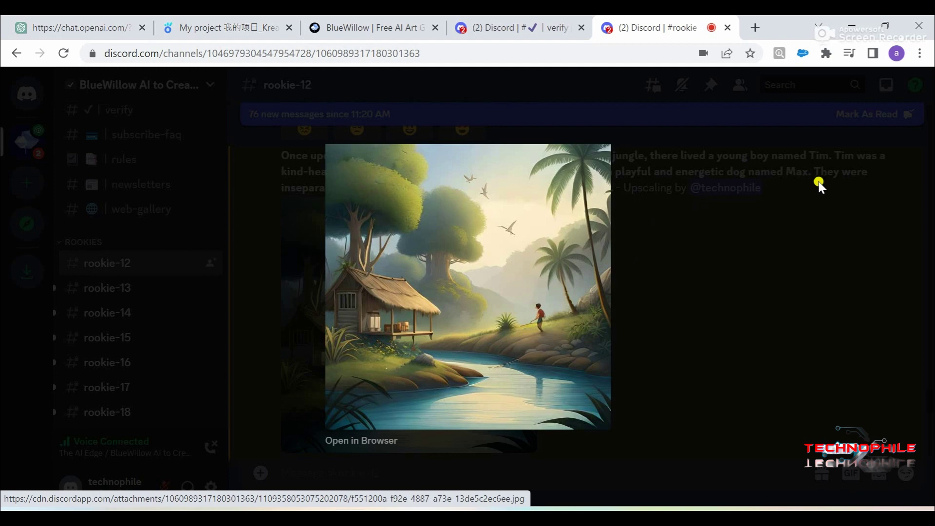
{"action": "left_click", "coordinate": [364, 440]}
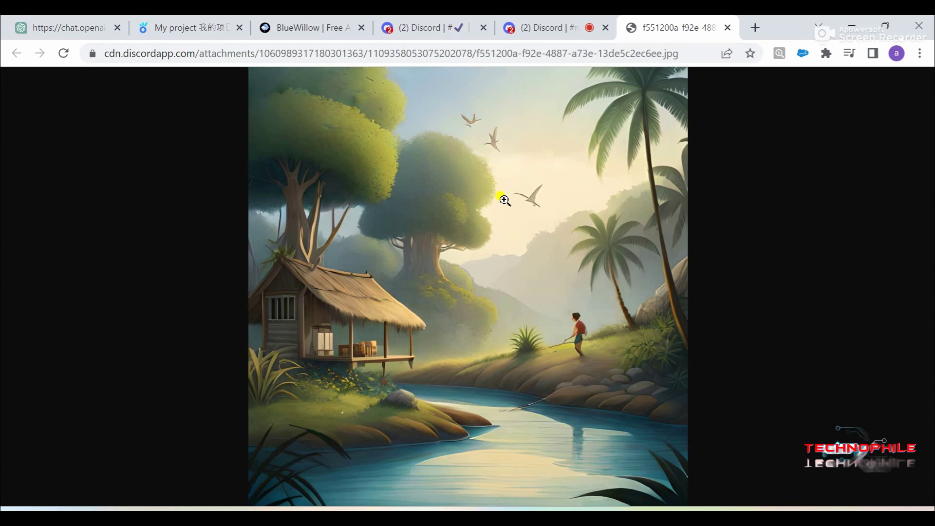
Step: Save the village hut image as a JPEG in the TECHNOPHILE folder on D: and check the downloaded file in the image viewer
{"action": "right_click", "coordinate": [504, 200]}
{"action": "left_click", "coordinate": [530, 232]}
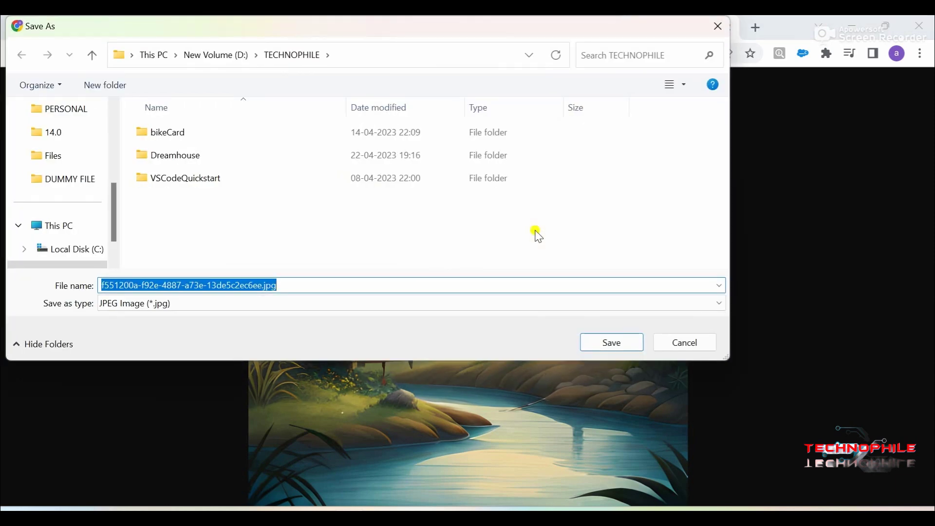
{"action": "left_click", "coordinate": [609, 342]}
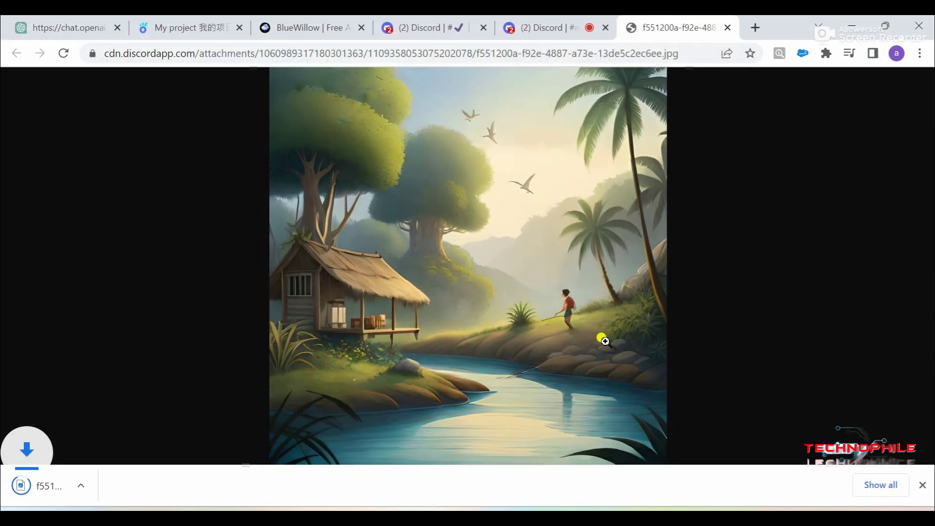
{"action": "left_click", "coordinate": [95, 486]}
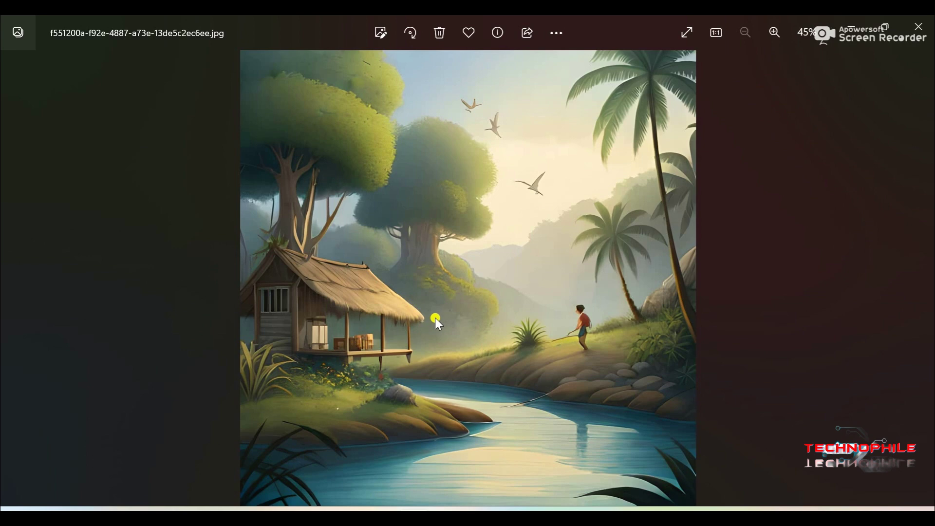
{"action": "left_click", "coordinate": [919, 30]}
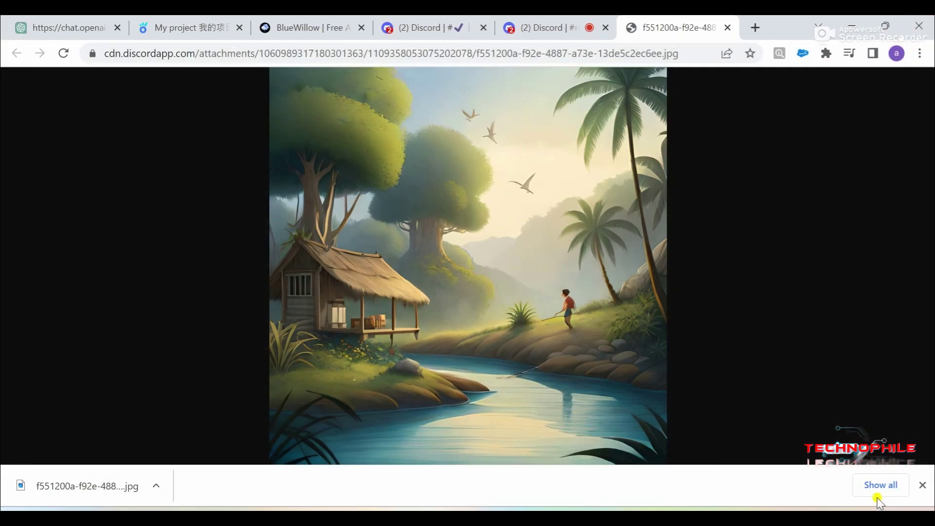
{"action": "left_click", "coordinate": [922, 486]}
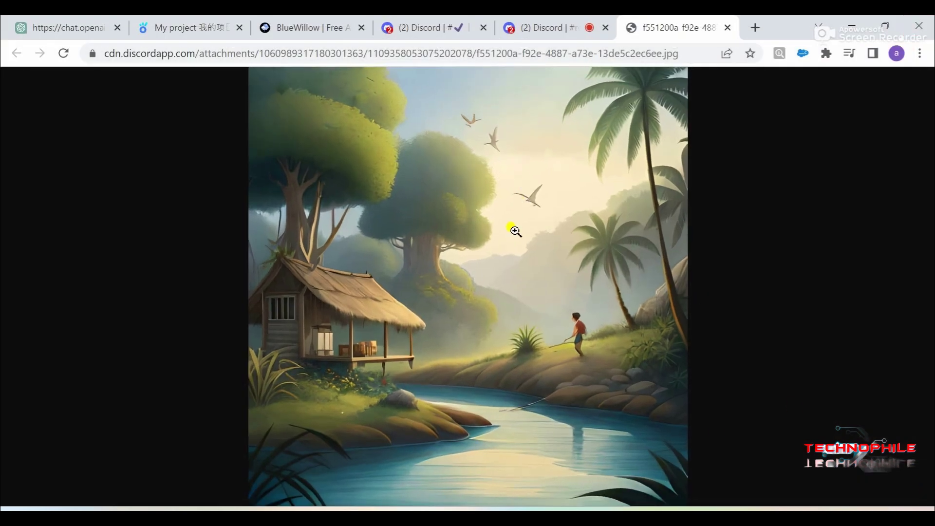
Step: Return to the rookie-12 channel in Discord, close the image preview and go to the newest messages
{"action": "left_click", "coordinate": [531, 27]}
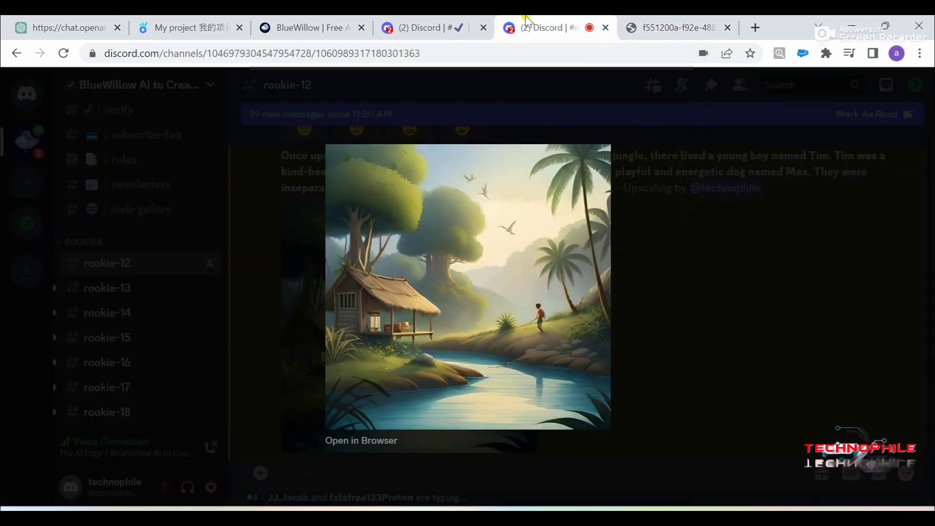
{"action": "left_click", "coordinate": [689, 359]}
{"action": "scroll", "coordinate": [689, 359], "scroll_direction": "down", "scroll_amount": 10}
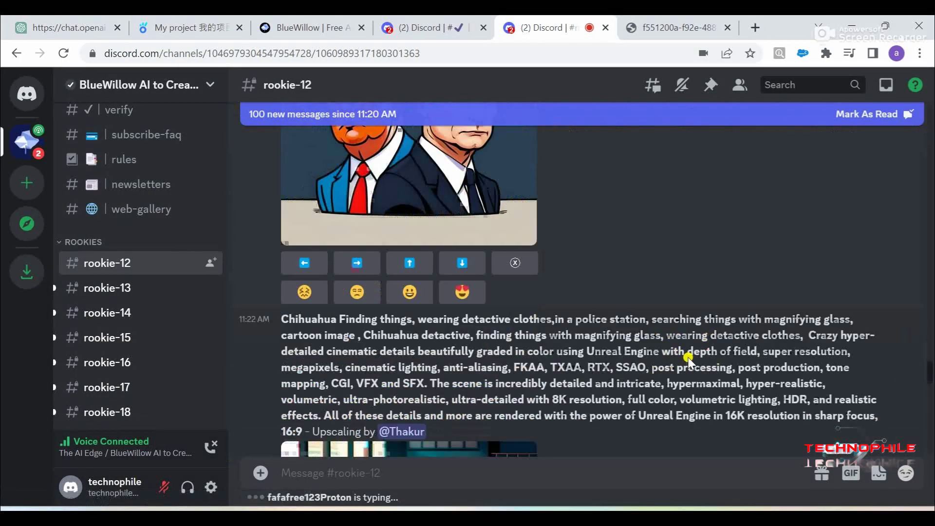
{"action": "scroll", "coordinate": [925, 380], "scroll_direction": "down", "scroll_amount": 15}
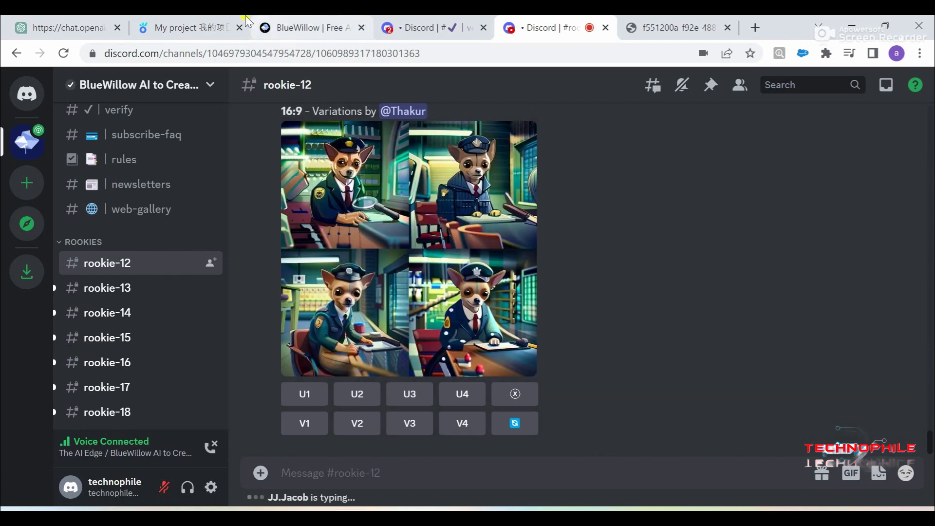
Step: Copy the second story paragraph from ChatGPT up to "unexpected turn of events." and submit it in Discord as an /imagine prompt
{"action": "left_click", "coordinate": [96, 22]}
{"action": "left_click_drag", "start_coordinate": [320, 250], "coordinate": [586, 294]}
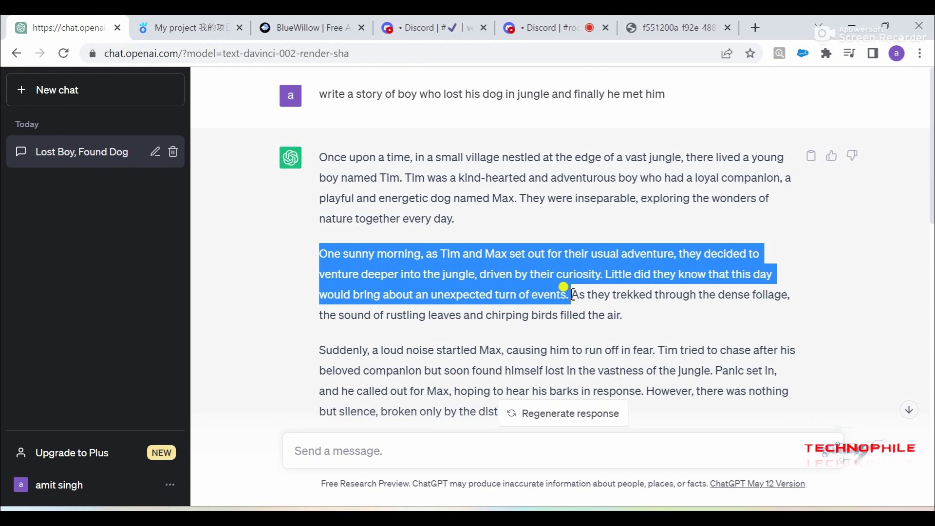
{"action": "left_click", "coordinate": [546, 27]}
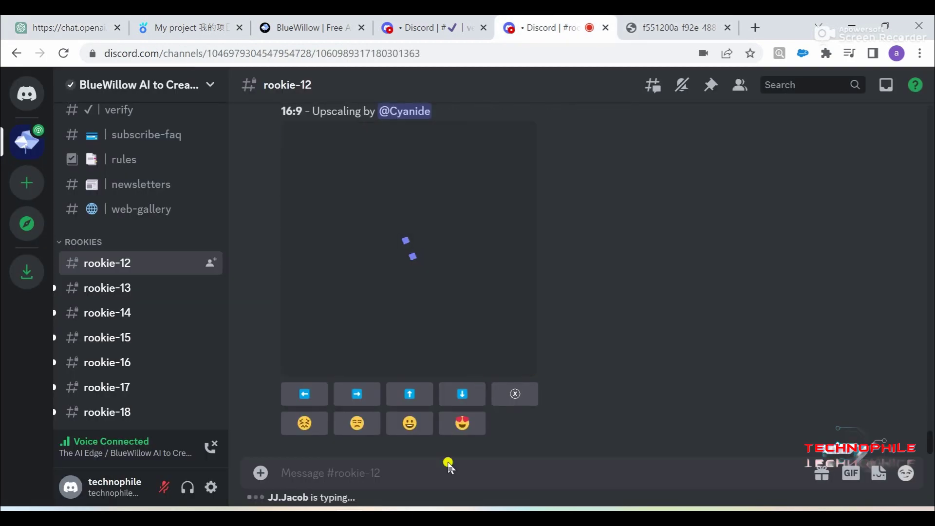
{"action": "type", "text": "/i"}
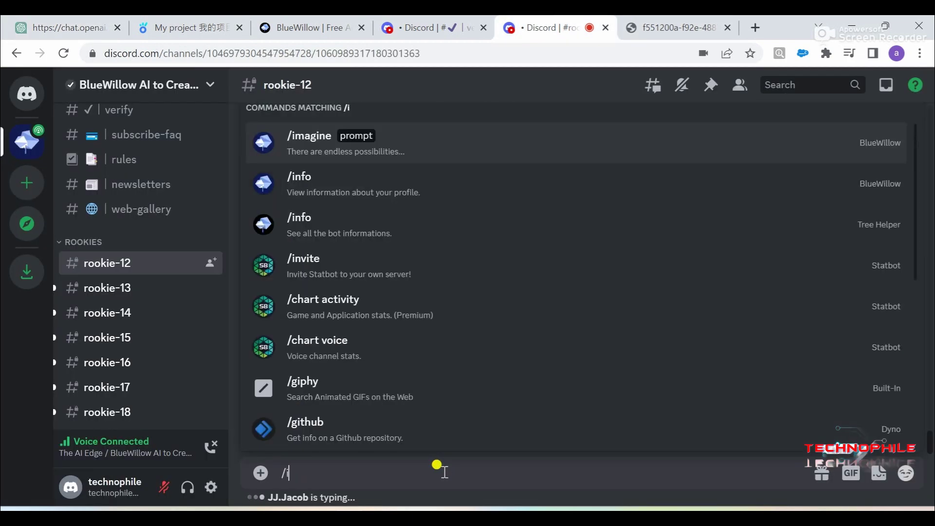
{"action": "type", "text": "magine"}
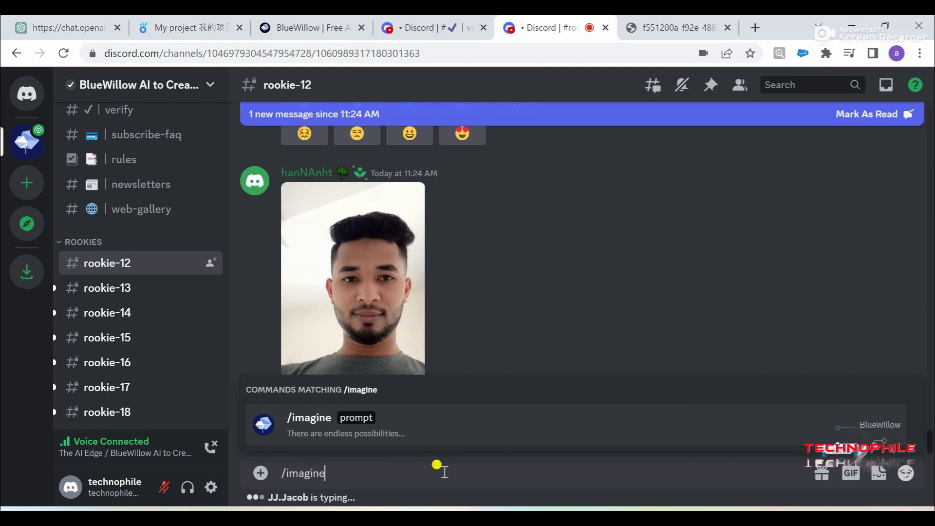
{"action": "left_click", "coordinate": [418, 442]}
{"action": "type", "text": "One sunny morning, as Tim and Max set out for their usual adventure, they decided to venture deep into the jungle, driven by their curiosity. Little did they know that this day would bring about an unexpected turn of events."}
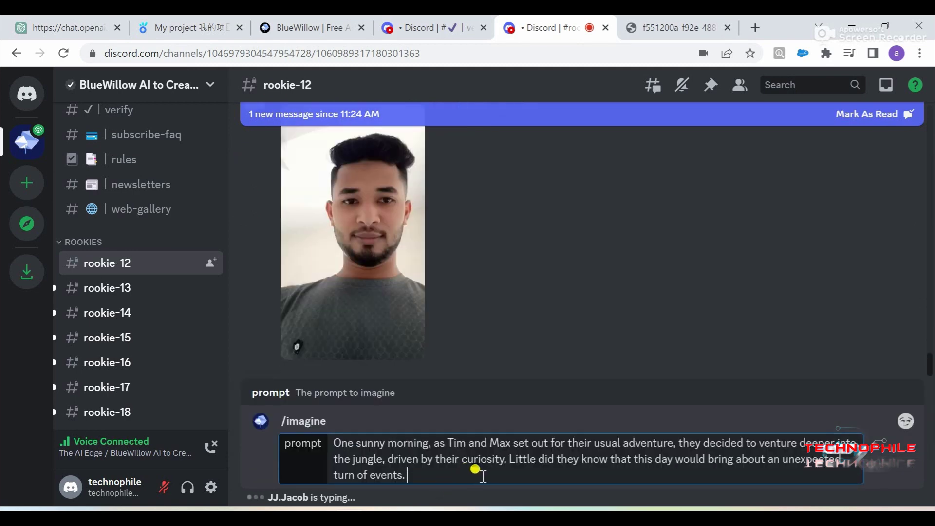
{"action": "key", "text": "Return"}
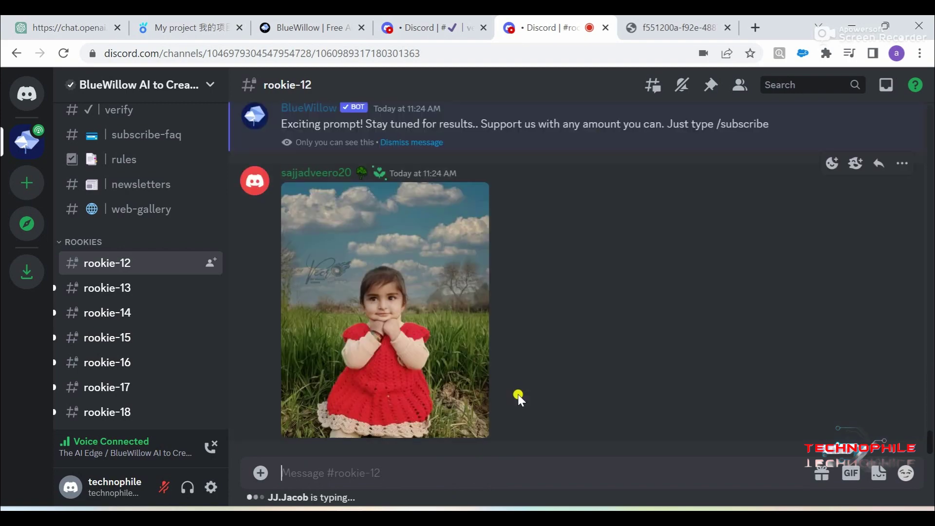
Step: Find the image grid generated for the "One sunny morning" prompt and examine its four pictures enlarged
{"action": "scroll", "coordinate": [538, 286], "scroll_direction": "up", "scroll_amount": 3}
{"action": "scroll", "coordinate": [539, 286], "scroll_direction": "down", "scroll_amount": 9}
{"action": "scroll", "coordinate": [539, 286], "scroll_direction": "up", "scroll_amount": 3}
{"action": "scroll", "coordinate": [539, 285], "scroll_direction": "down", "scroll_amount": 1}
{"action": "scroll", "coordinate": [539, 286], "scroll_direction": "down", "scroll_amount": 15}
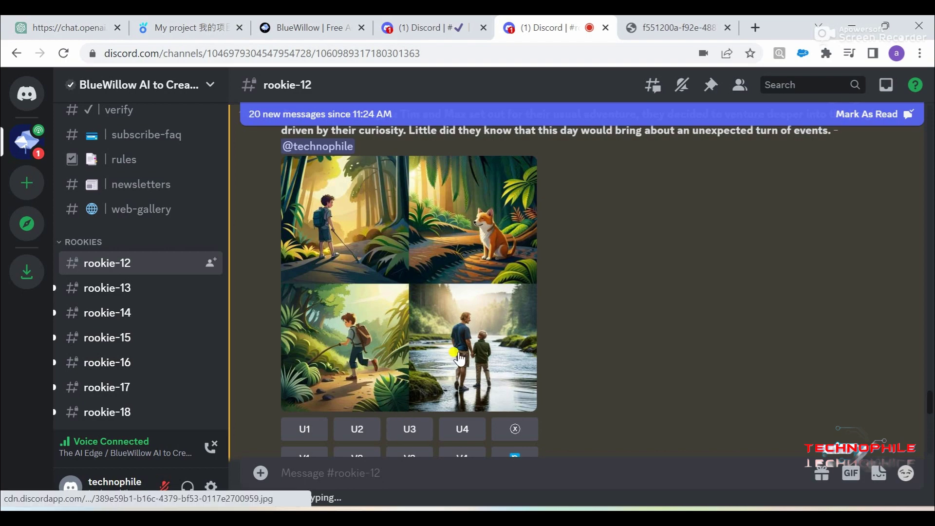
{"action": "left_click", "coordinate": [344, 308]}
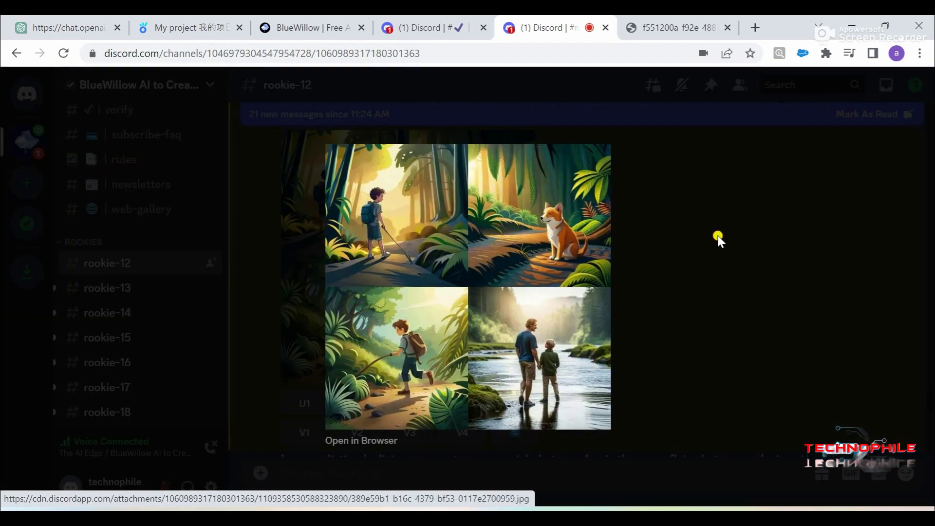
{"action": "left_click", "coordinate": [718, 238]}
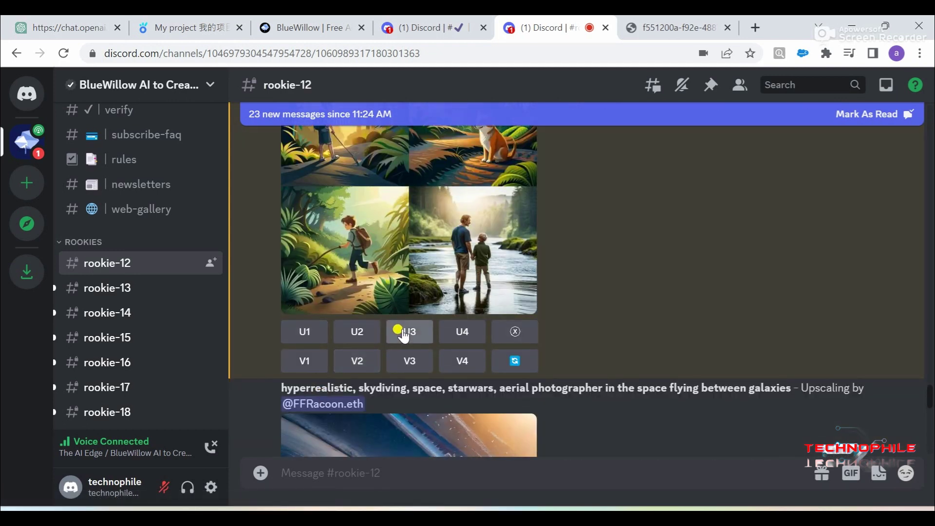
Step: Request variations of the third picture in the "One sunny morning" grid and find the resulting variation grid in the channel
{"action": "left_click", "coordinate": [396, 336]}
{"action": "left_click", "coordinate": [407, 361]}
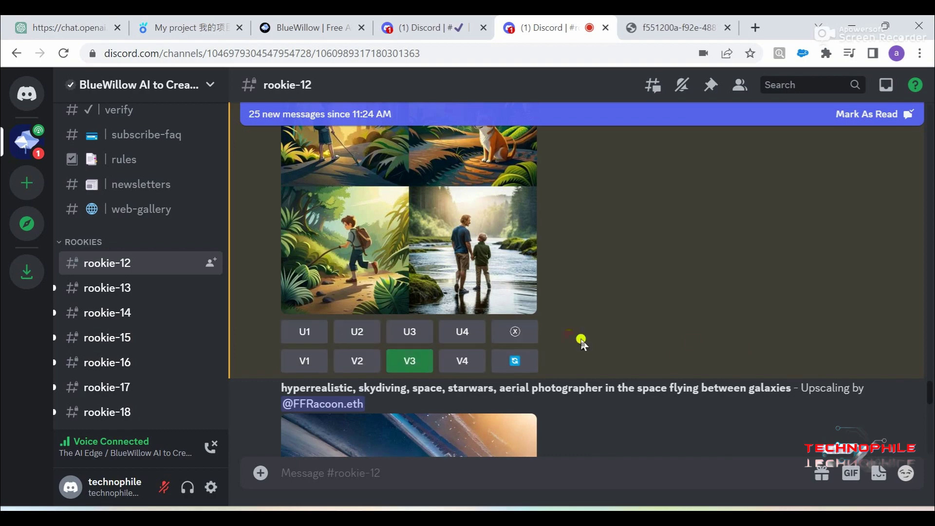
{"action": "scroll", "coordinate": [710, 353], "scroll_direction": "down", "scroll_amount": 10}
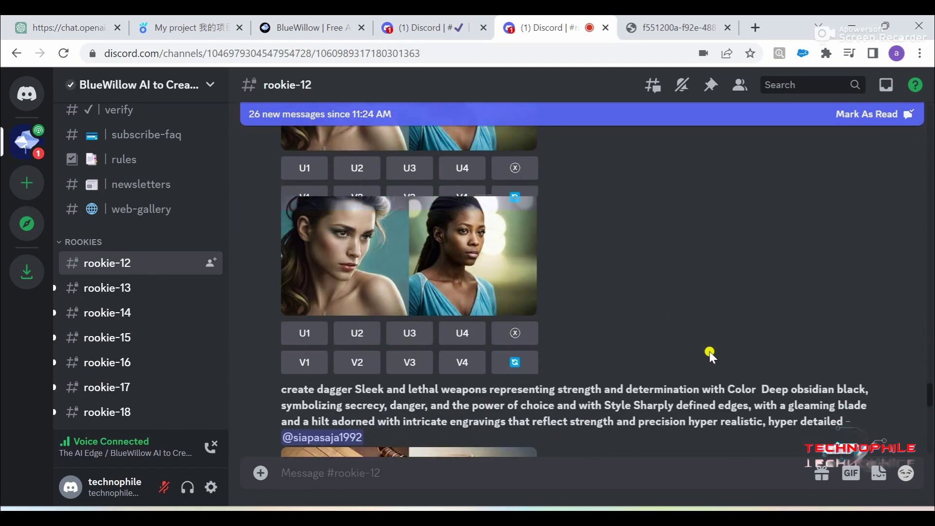
{"action": "scroll", "coordinate": [710, 355], "scroll_direction": "down", "scroll_amount": 15}
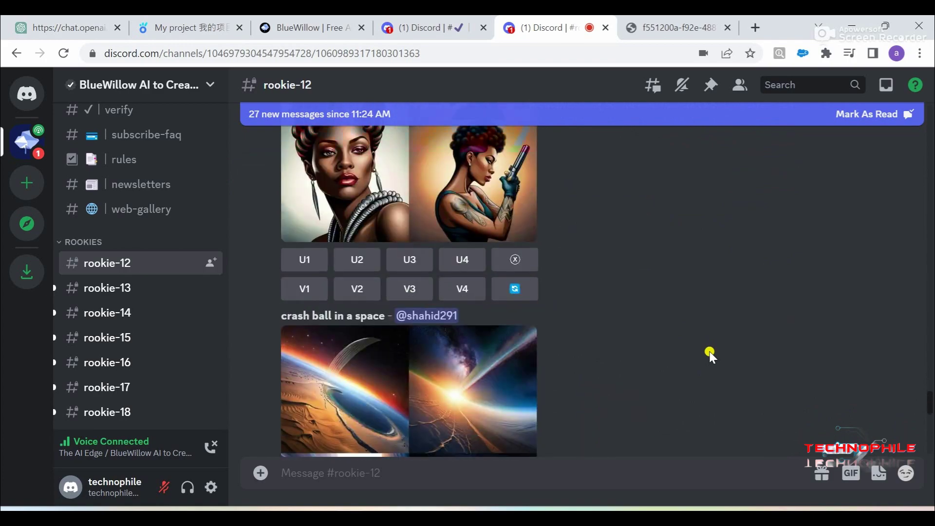
{"action": "scroll", "coordinate": [709, 356], "scroll_direction": "down", "scroll_amount": 15}
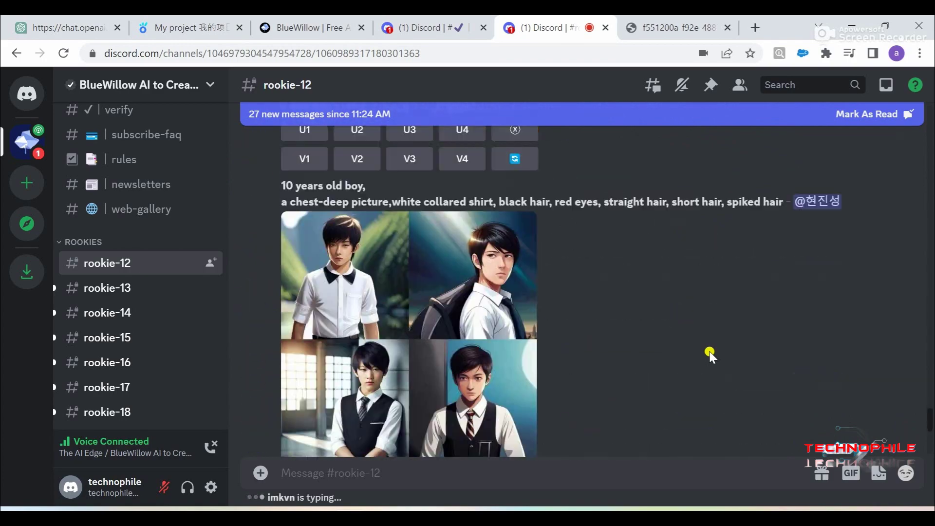
{"action": "scroll", "coordinate": [709, 355], "scroll_direction": "down", "scroll_amount": 15}
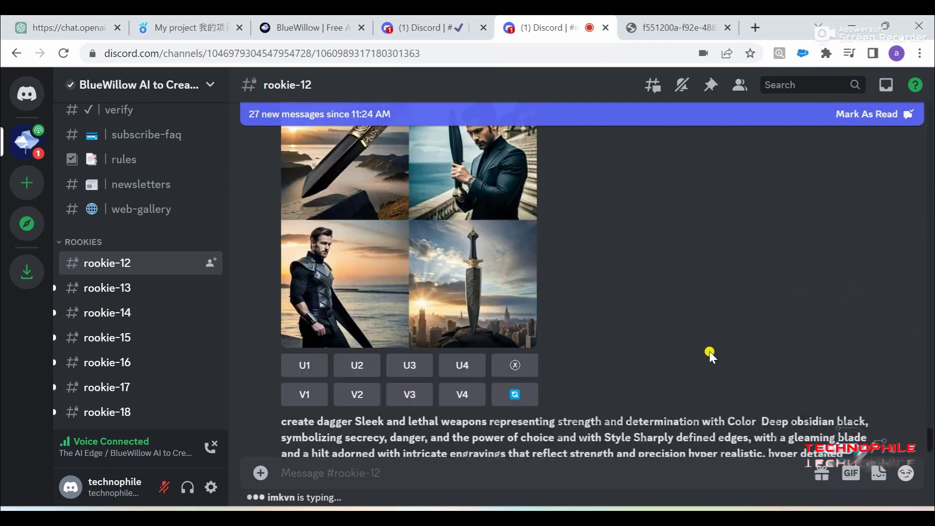
{"action": "scroll", "coordinate": [710, 356], "scroll_direction": "down", "scroll_amount": 15}
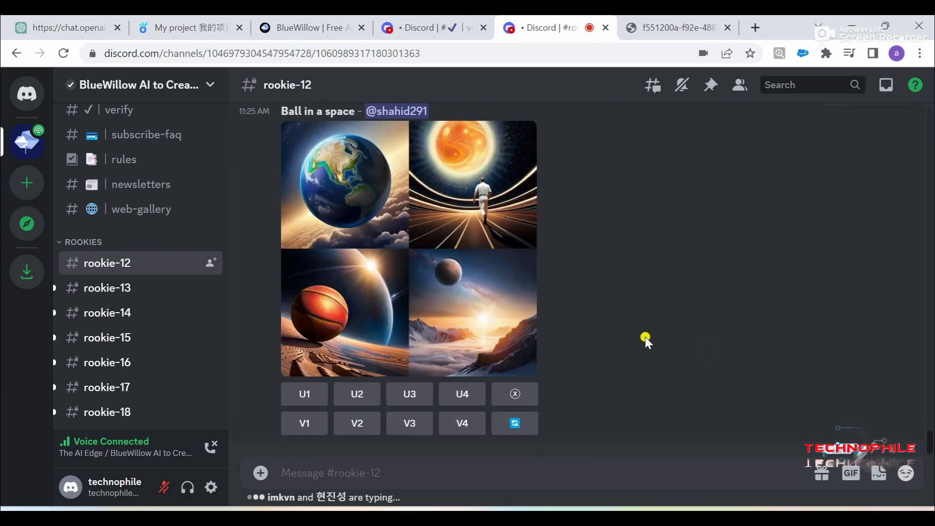
{"action": "scroll", "coordinate": [646, 342], "scroll_direction": "down", "scroll_amount": 15}
{"action": "scroll", "coordinate": [646, 341], "scroll_direction": "down", "scroll_amount": 2}
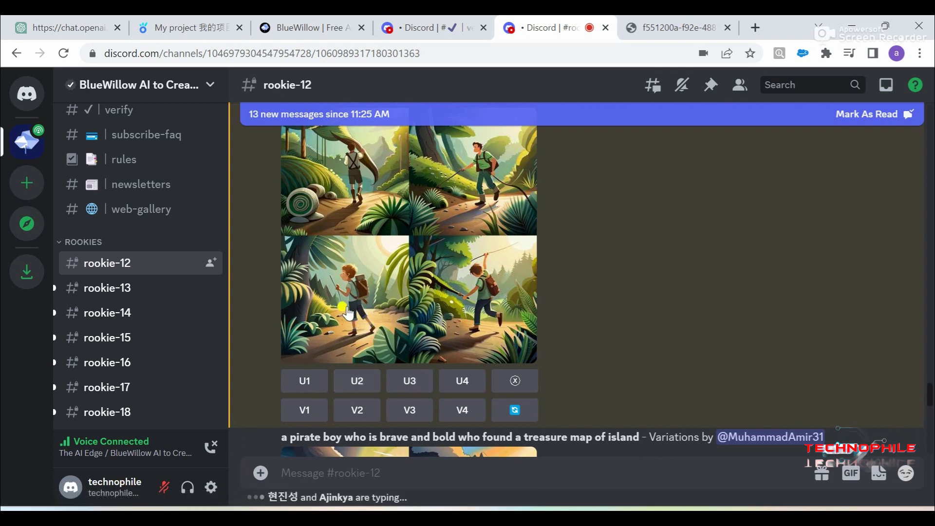
Step: Upscale the third picture of the variation grid and find the upscaled image of the boy with a backpack
{"action": "left_click", "coordinate": [406, 386]}
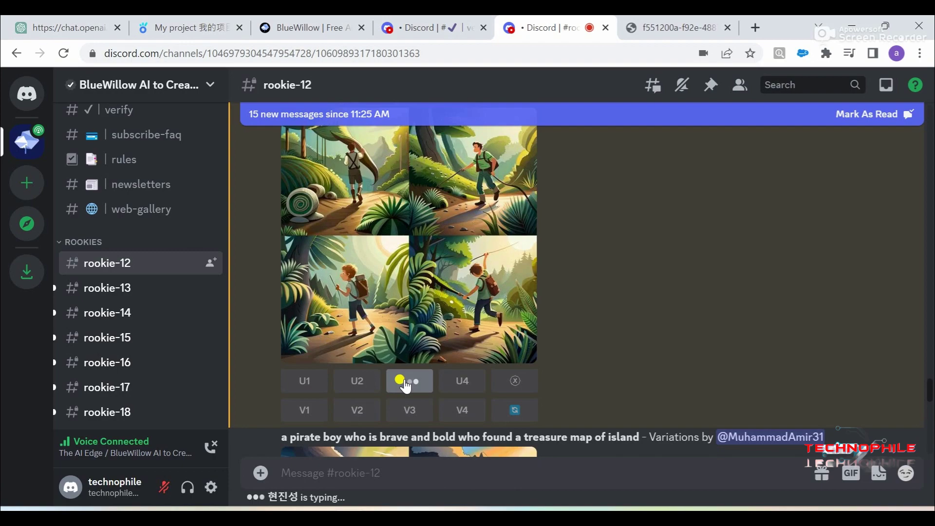
{"action": "scroll", "coordinate": [634, 364], "scroll_direction": "down", "scroll_amount": 20}
{"action": "scroll", "coordinate": [634, 364], "scroll_direction": "down", "scroll_amount": 15}
{"action": "scroll", "coordinate": [633, 364], "scroll_direction": "down", "scroll_amount": 15}
{"action": "scroll", "coordinate": [633, 364], "scroll_direction": "down", "scroll_amount": 15}
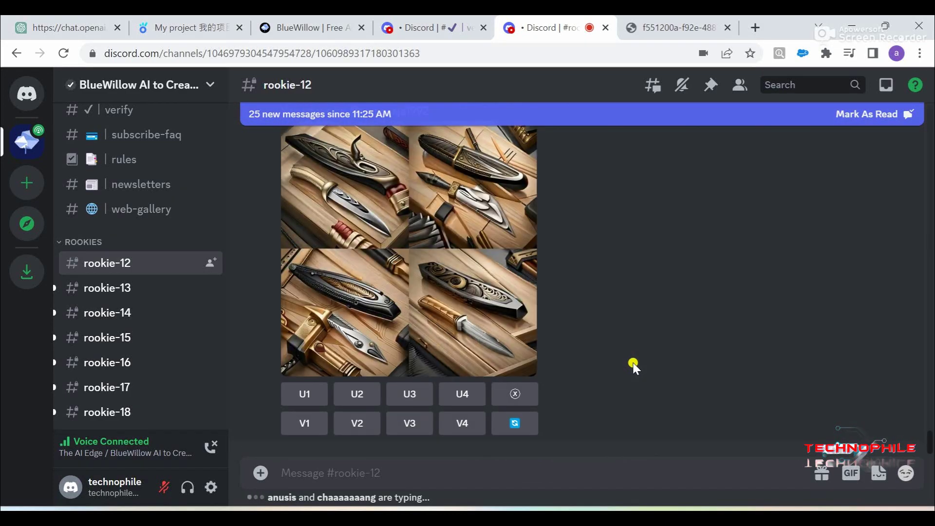
{"action": "scroll", "coordinate": [633, 364], "scroll_direction": "down", "scroll_amount": 5}
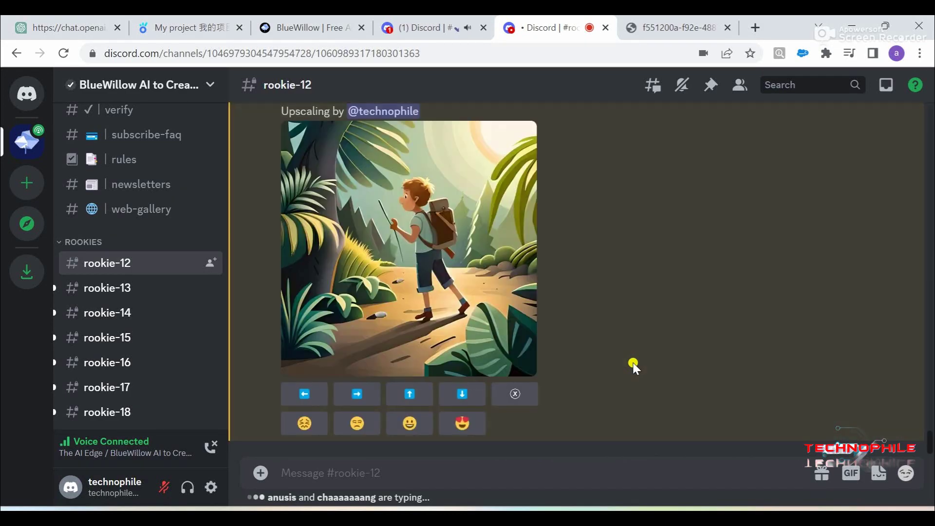
{"action": "scroll", "coordinate": [459, 277], "scroll_direction": "up", "scroll_amount": 8}
{"action": "scroll", "coordinate": [459, 280], "scroll_direction": "up", "scroll_amount": 2}
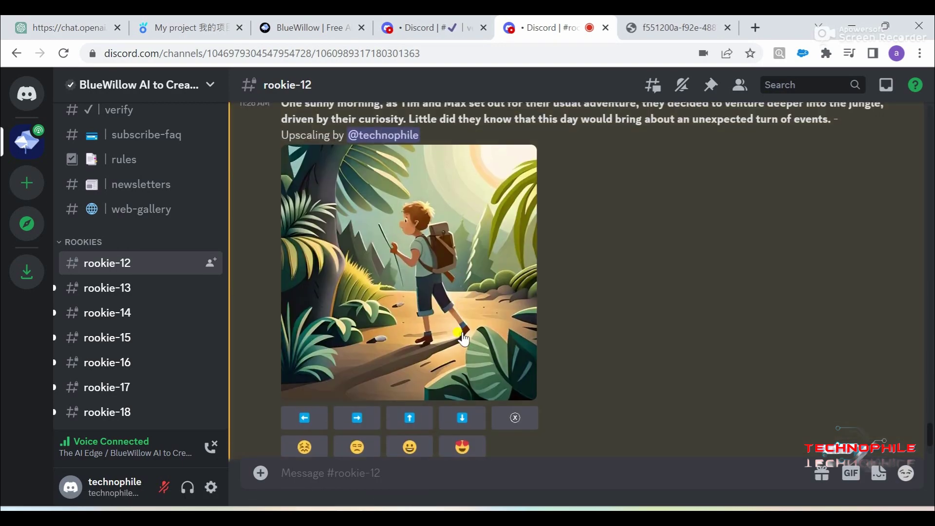
{"action": "scroll", "coordinate": [463, 332], "scroll_direction": "down", "scroll_amount": 2}
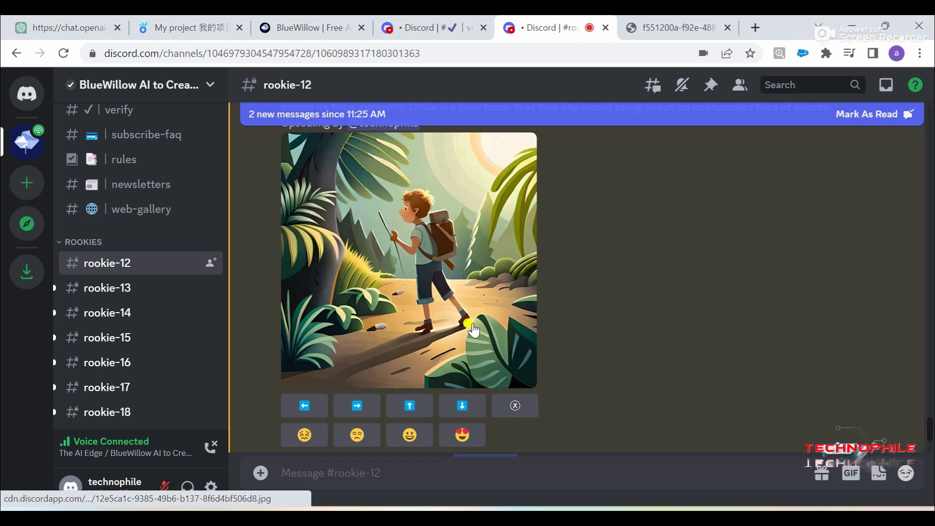
Step: Enlarge the upscaled jungle boy image, save it as a JPG file and dismiss the download notices
{"action": "left_click", "coordinate": [463, 274]}
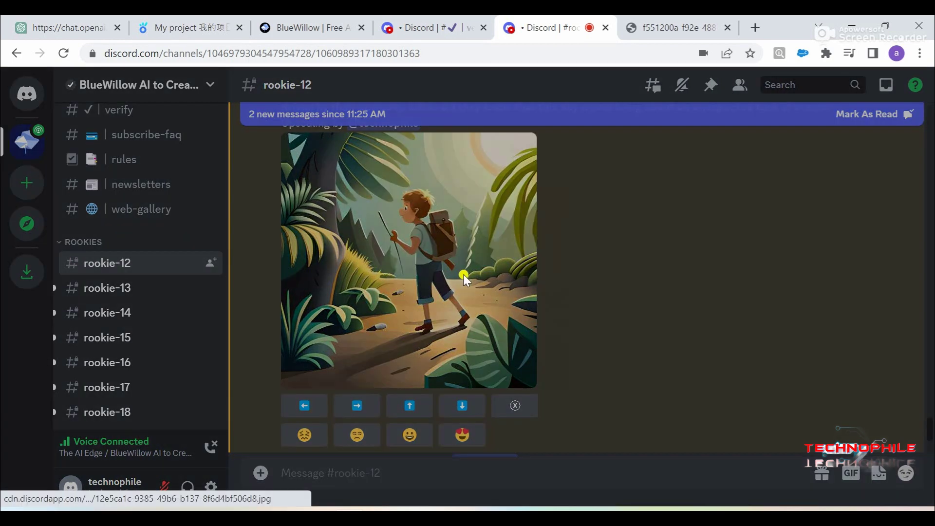
{"action": "right_click", "coordinate": [495, 345]}
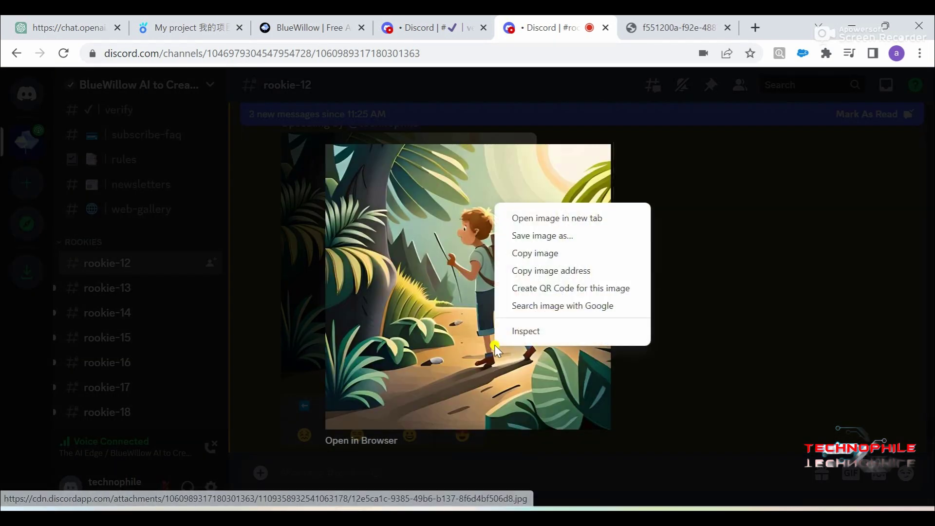
{"action": "left_click", "coordinate": [557, 237]}
{"action": "left_click", "coordinate": [595, 343]}
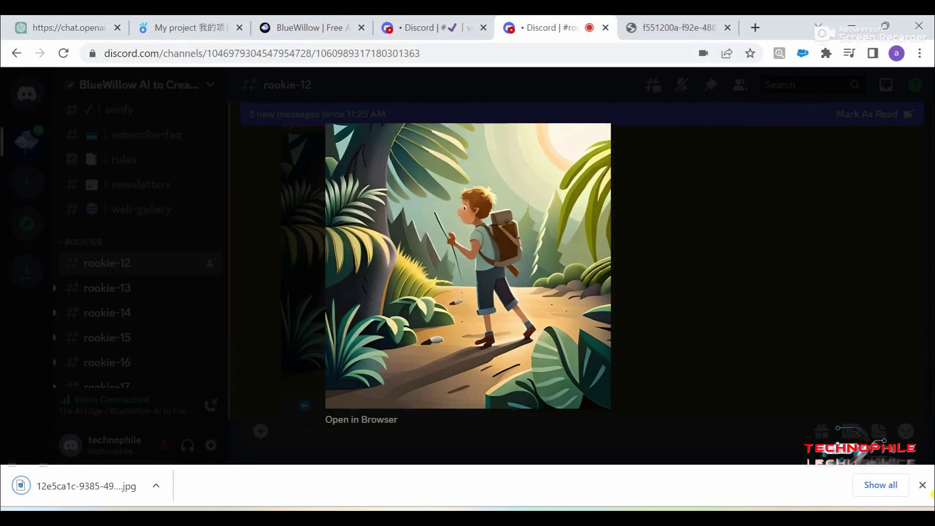
{"action": "left_click", "coordinate": [923, 485]}
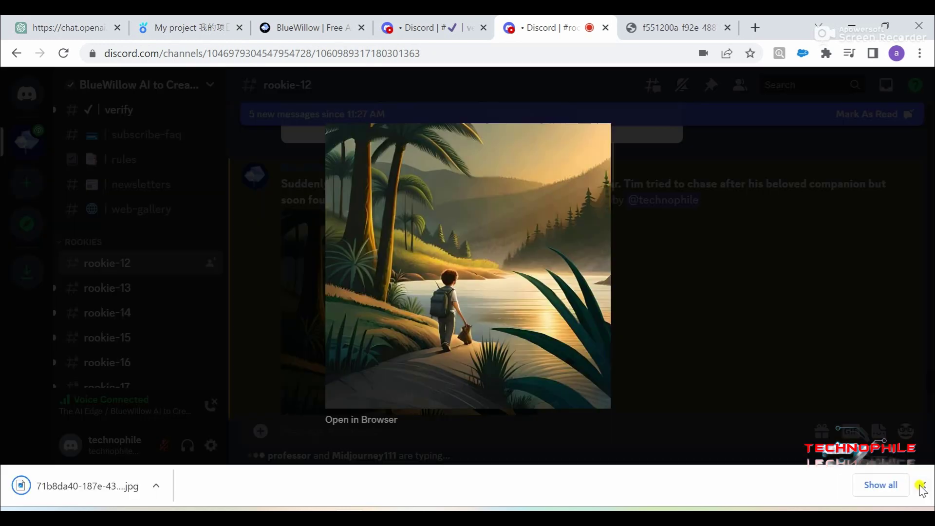
{"action": "left_click", "coordinate": [923, 485]}
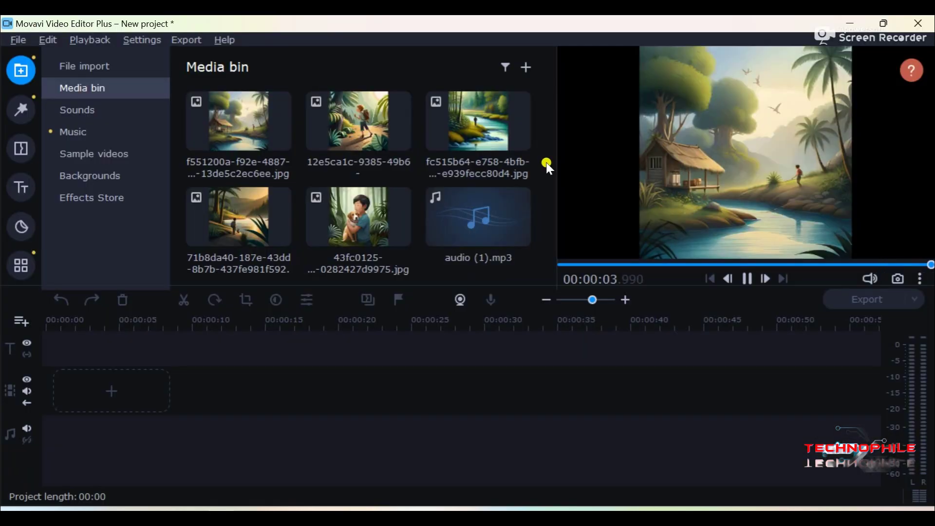
Step: Preview the imported images in Movavi Video Editor Plus and place the village hut image first on the video track, keeping the project's aspect ratio
{"action": "left_click", "coordinate": [266, 127]}
{"action": "left_click", "coordinate": [362, 137]}
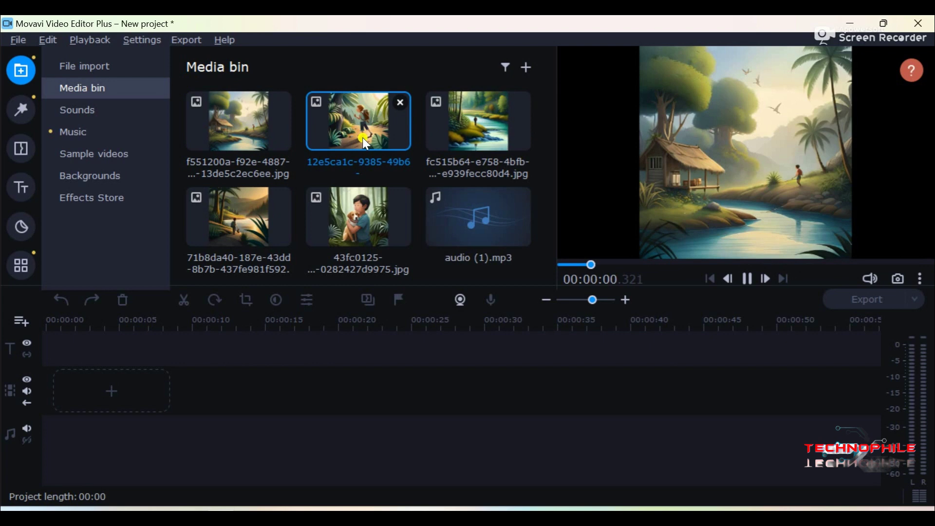
{"action": "left_click", "coordinate": [502, 139]}
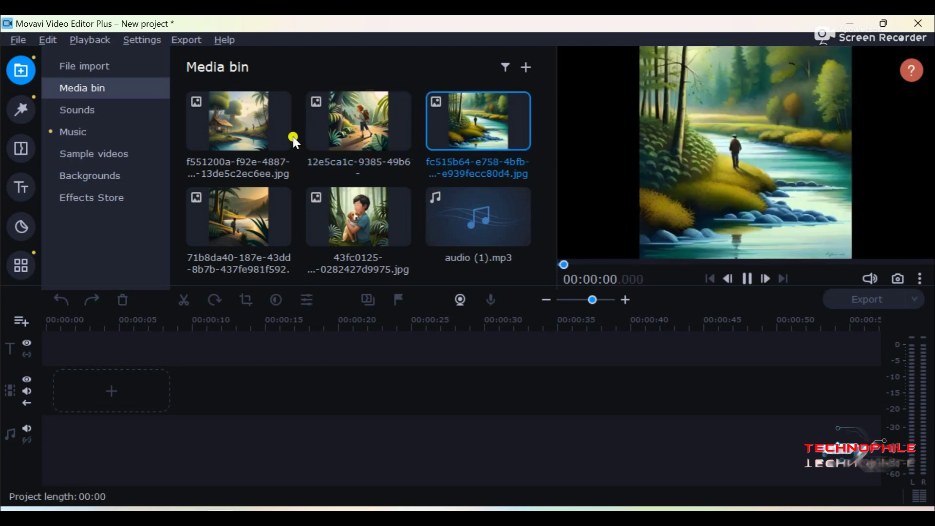
{"action": "left_click", "coordinate": [246, 129]}
{"action": "left_click_drag", "start_coordinate": [249, 127], "coordinate": [98, 375]}
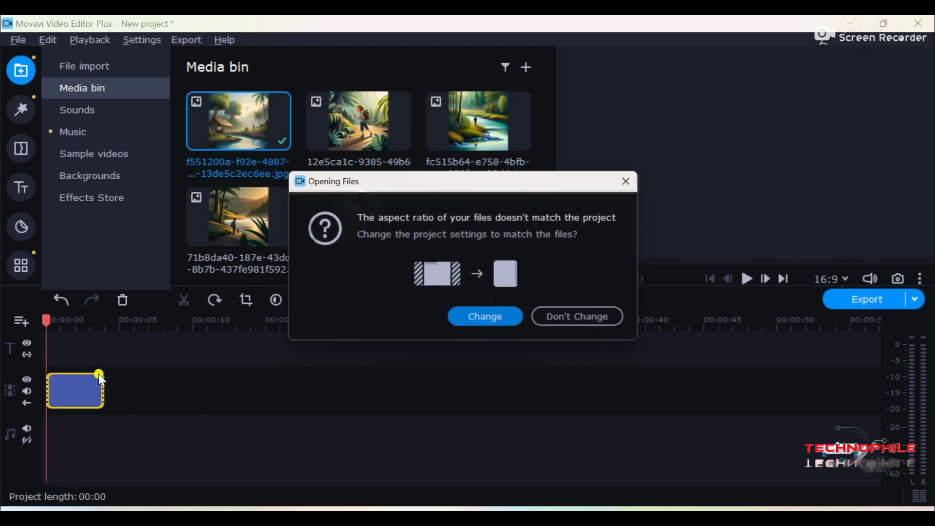
{"action": "left_click", "coordinate": [563, 325]}
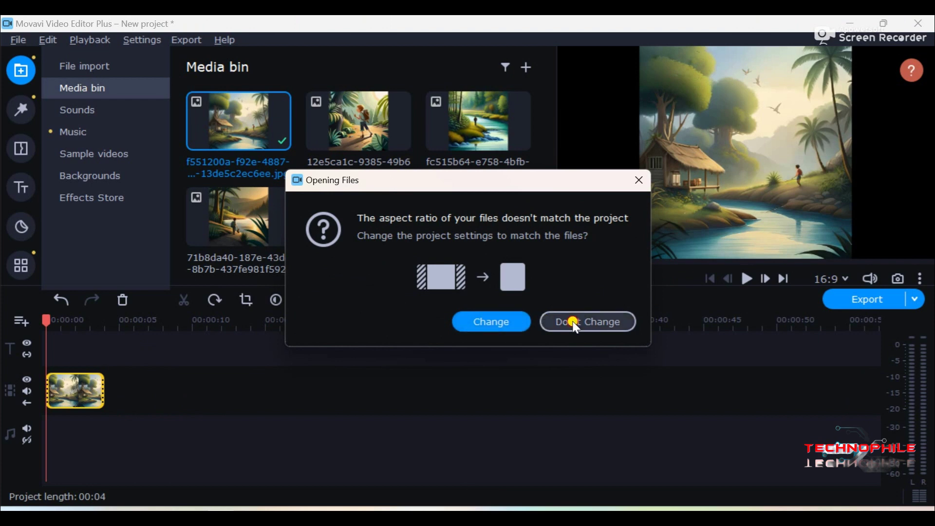
Step: Add the jungle boy, forest river, sunset riverside and boy-with-dog images to the video track in that order behind the hut clip
{"action": "left_click_drag", "start_coordinate": [371, 149], "coordinate": [146, 379]}
{"action": "left_click", "coordinate": [77, 385]}
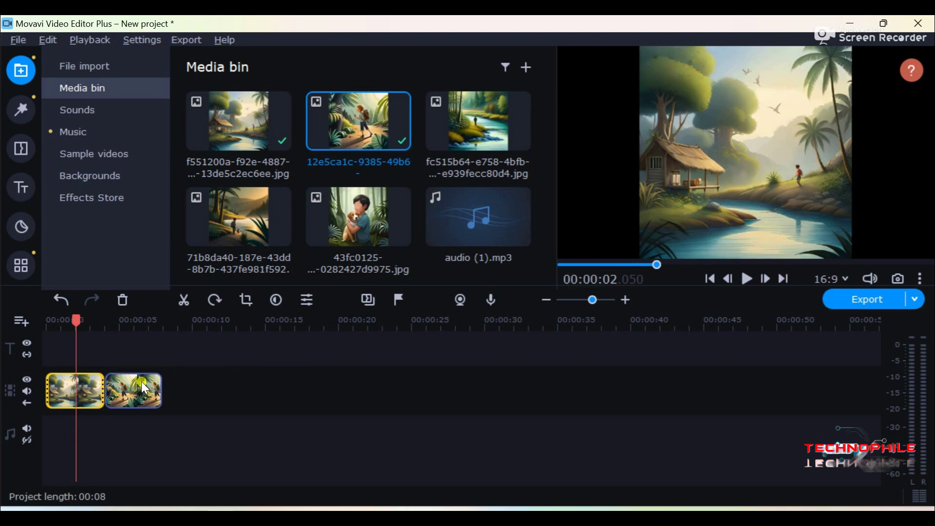
{"action": "left_click_drag", "start_coordinate": [480, 124], "coordinate": [177, 372]}
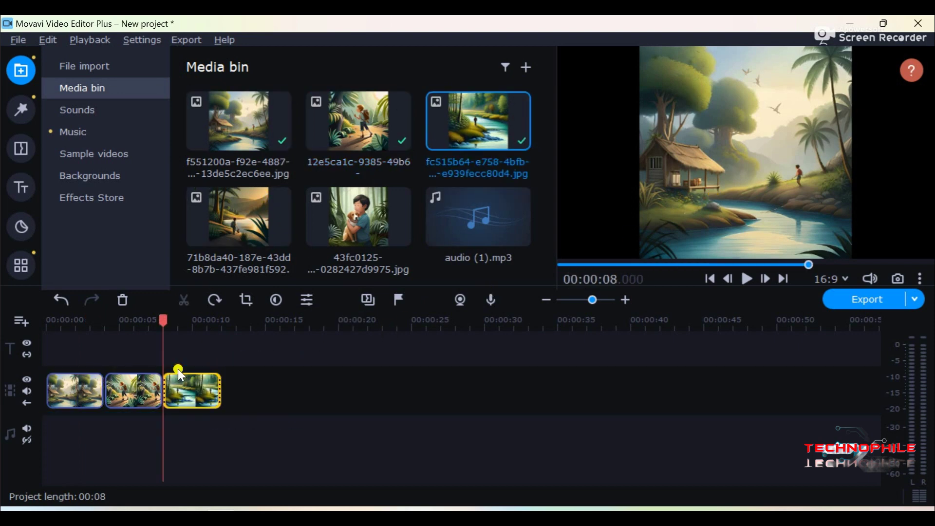
{"action": "left_click_drag", "start_coordinate": [243, 207], "coordinate": [230, 377]}
{"action": "left_click_drag", "start_coordinate": [373, 203], "coordinate": [299, 373]}
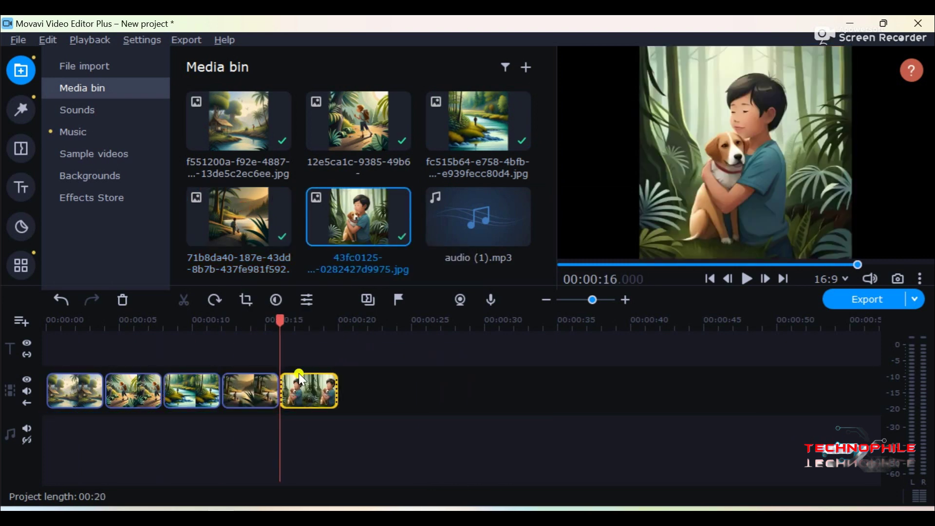
Step: Extend the hut clip to 8 seconds and place audio (1).mp3 on the audio track from the start of the timeline
{"action": "left_click_drag", "start_coordinate": [103, 392], "coordinate": [163, 392]}
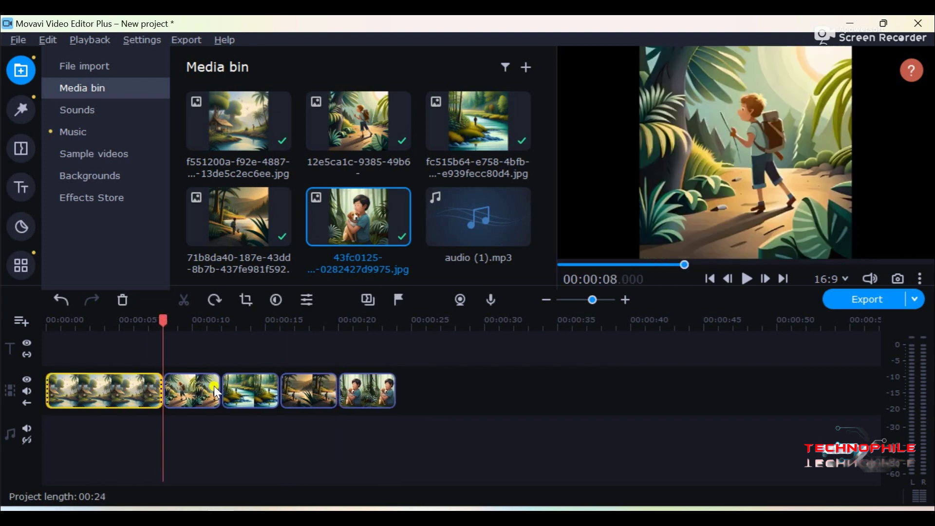
{"action": "left_click", "coordinate": [220, 385]}
{"action": "left_click", "coordinate": [472, 226]}
{"action": "left_click_drag", "start_coordinate": [472, 226], "coordinate": [53, 422]}
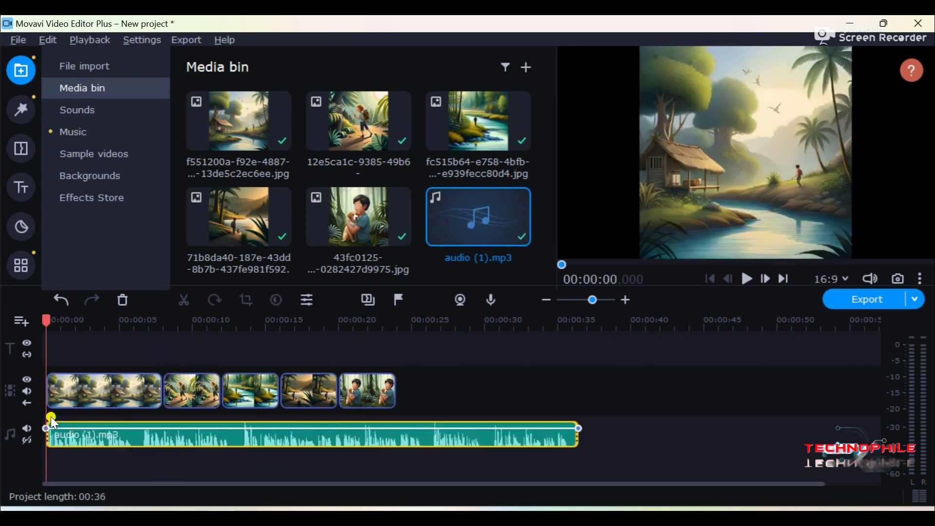
{"action": "left_click", "coordinate": [263, 431]}
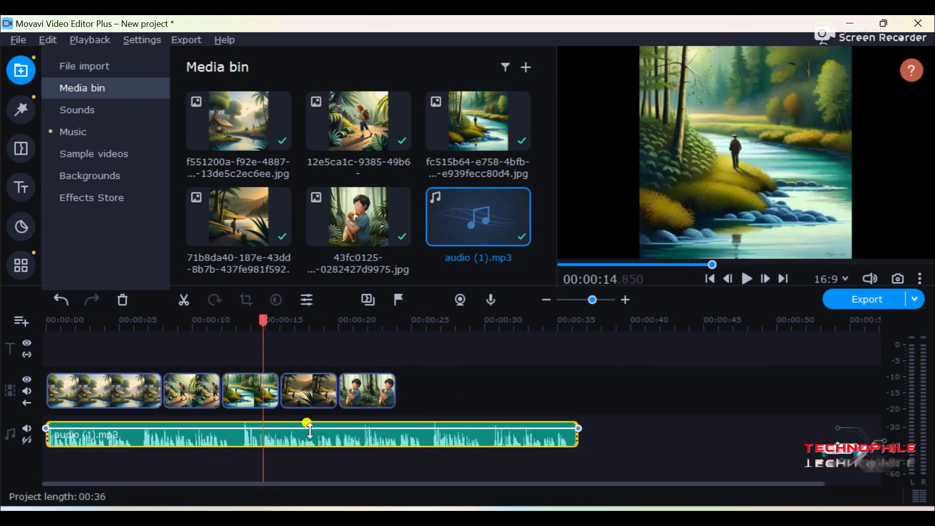
Step: Look up the voice-over audio in the Kreado AI text-to-speech projects in the browser and return to Movavi Video Editor Plus
{"action": "key", "text": "alt+Tab"}
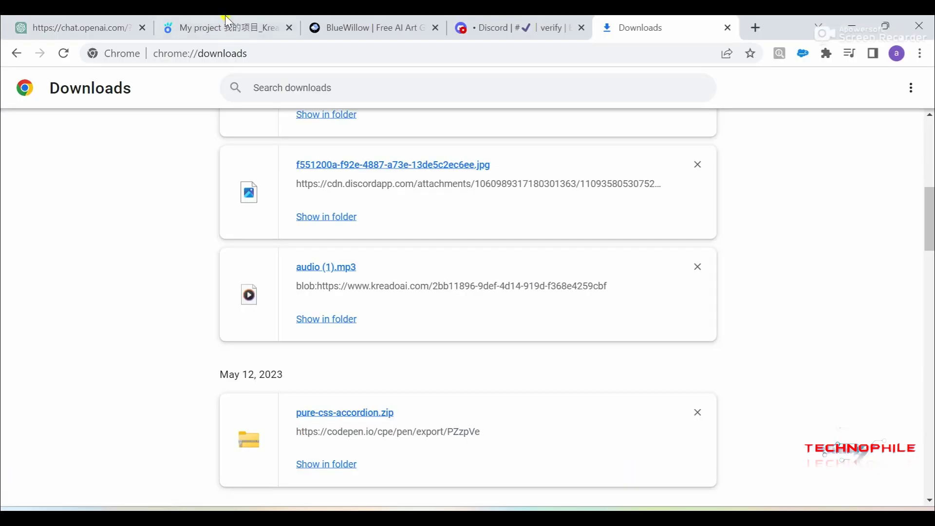
{"action": "left_click", "coordinate": [224, 27]}
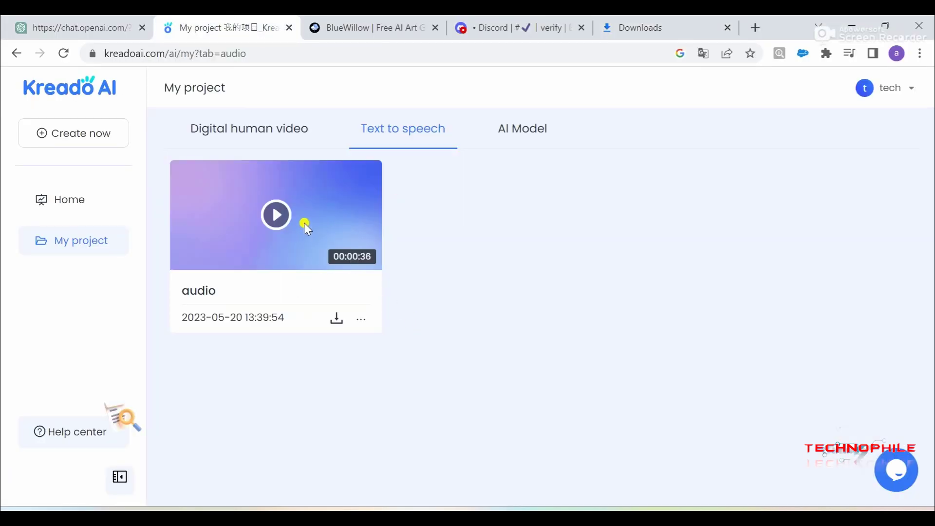
{"action": "key", "text": "alt+Tab"}
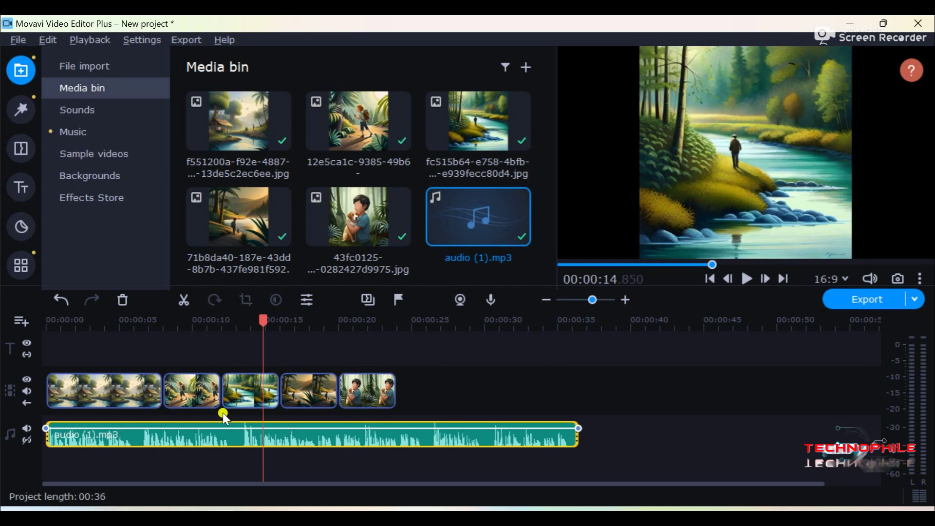
Step: Stretch the first three image clips, ending the hut clip at about 8.9 seconds and the forest river clip at about 24.35 seconds
{"action": "left_click_drag", "start_coordinate": [162, 393], "coordinate": [175, 394]}
{"action": "left_click", "coordinate": [233, 387]}
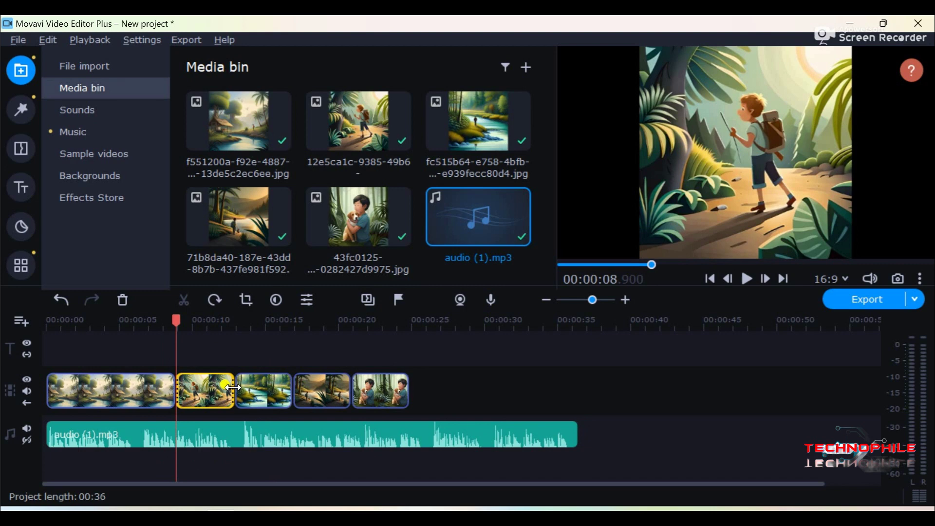
{"action": "left_click_drag", "start_coordinate": [233, 388], "coordinate": [286, 388]}
{"action": "left_click", "coordinate": [347, 389]}
{"action": "left_click_drag", "start_coordinate": [348, 390], "coordinate": [402, 390]}
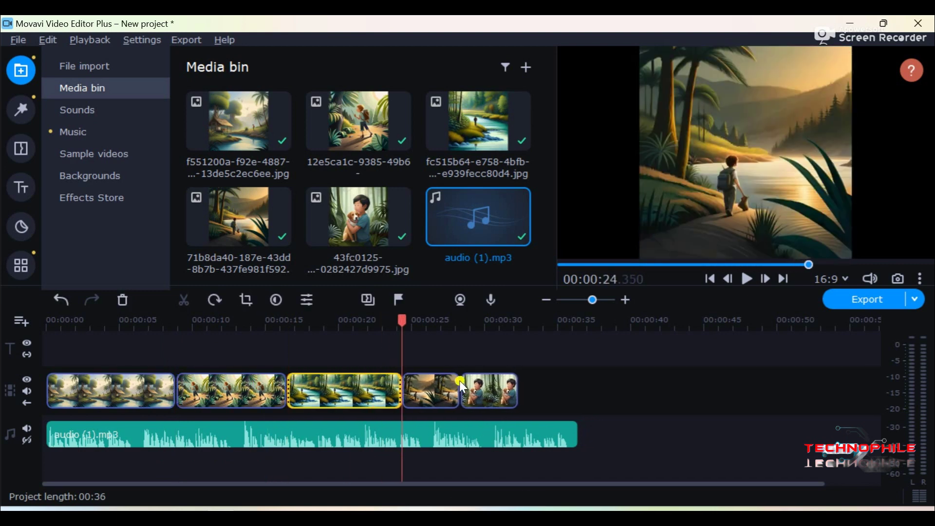
Step: Extend the sunset riverside clip to about 29.9 seconds and the boy-with-dog clip to the end of the voice-over at about 36.4 seconds
{"action": "left_click", "coordinate": [462, 388]}
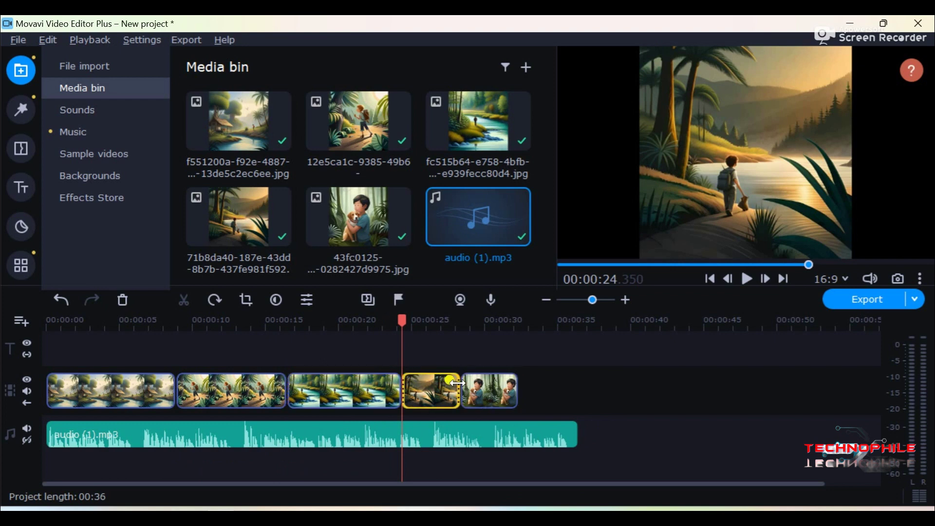
{"action": "left_click_drag", "start_coordinate": [458, 383], "coordinate": [483, 385]}
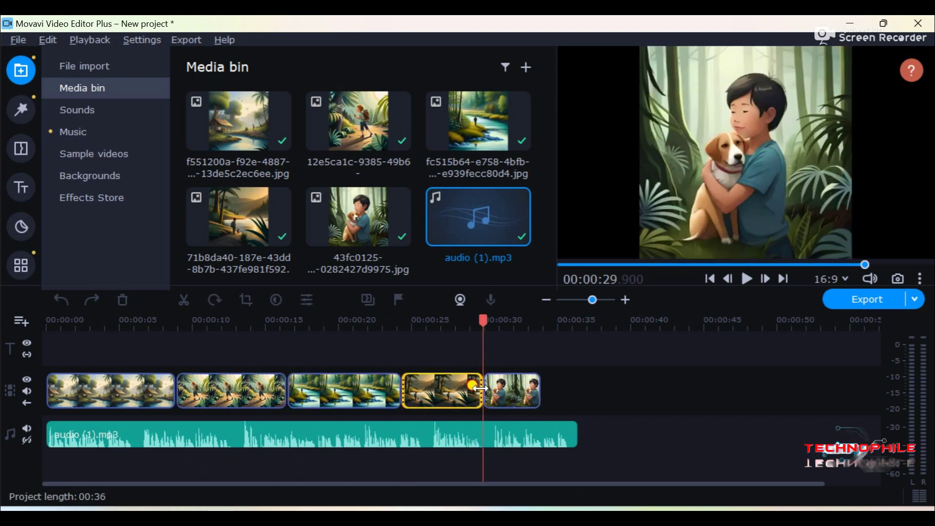
{"action": "left_click", "coordinate": [543, 391]}
{"action": "left_click_drag", "start_coordinate": [541, 386], "coordinate": [578, 388]}
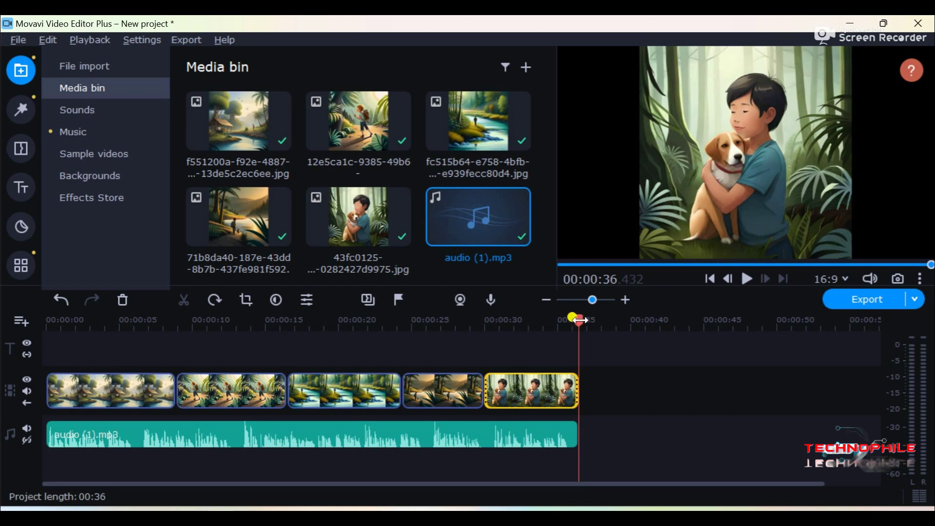
Step: Play the timeline from the start through the first image change to check the clip timing against the voice-over
{"action": "left_click", "coordinate": [49, 321]}
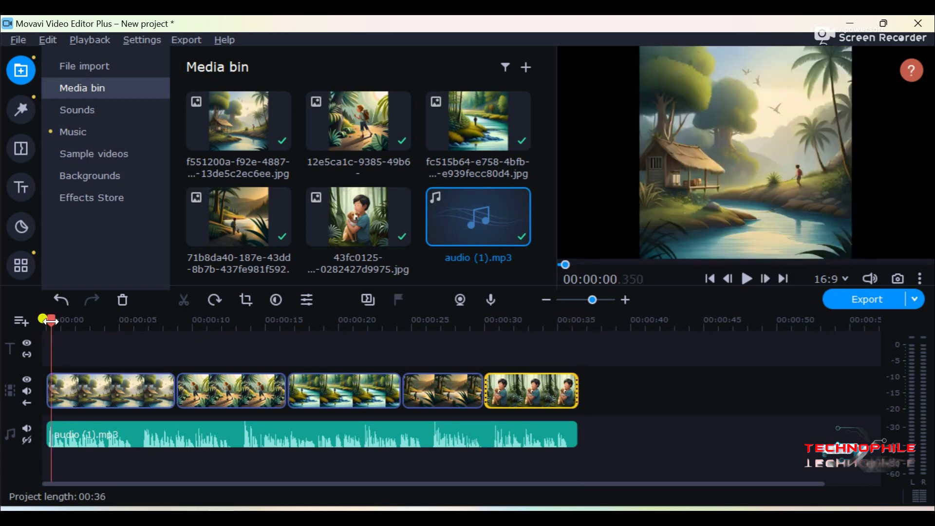
{"action": "left_click", "coordinate": [748, 278]}
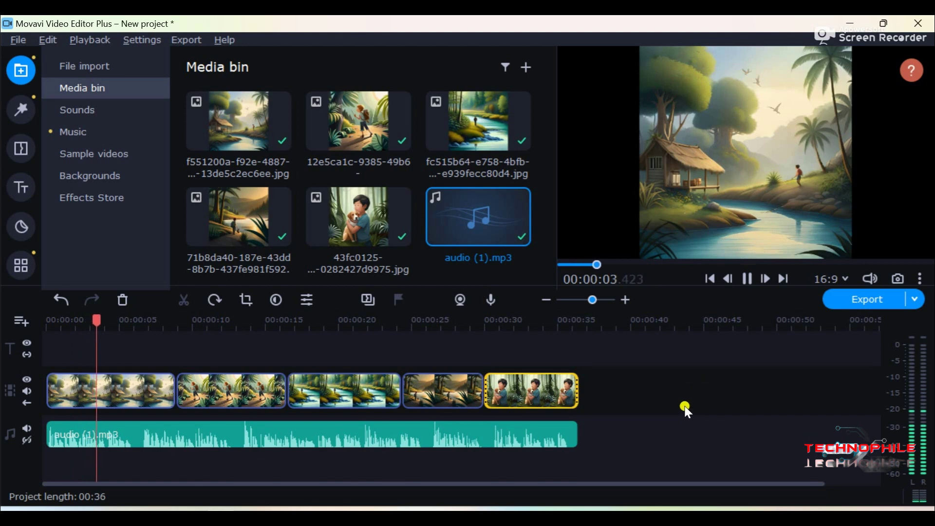
{"action": "left_click", "coordinate": [748, 279]}
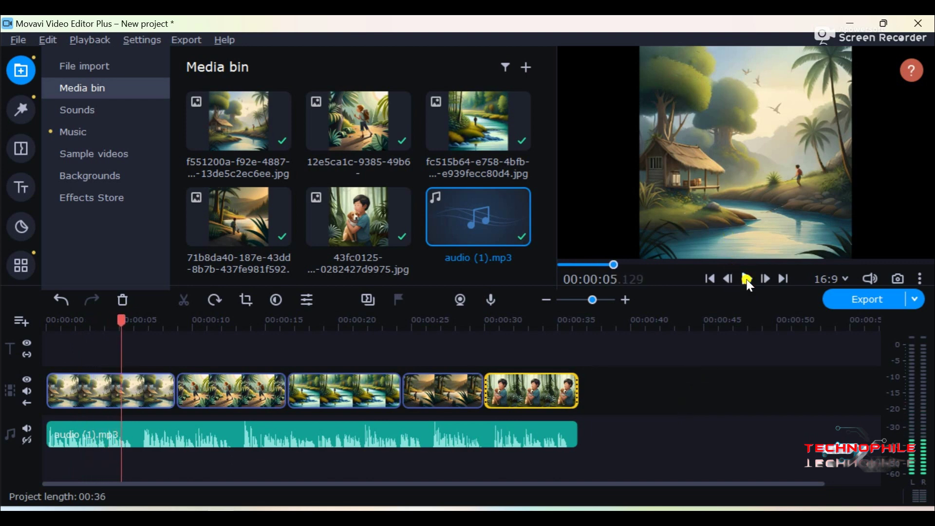
{"action": "left_click", "coordinate": [748, 281]}
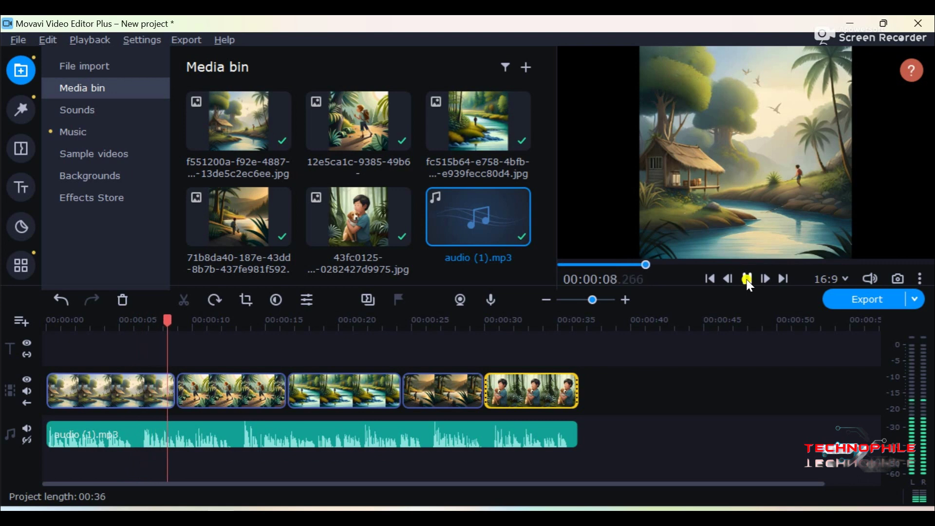
{"action": "left_click", "coordinate": [748, 281]}
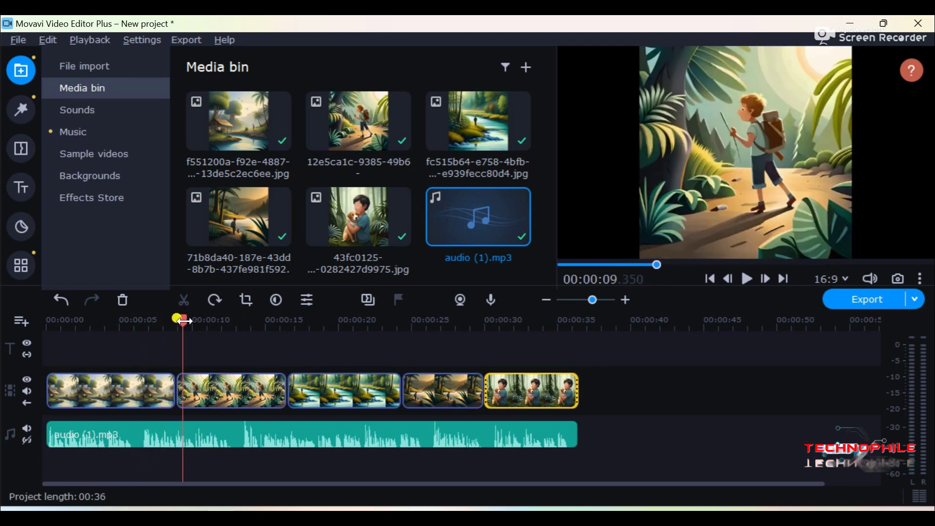
{"action": "left_click_drag", "start_coordinate": [185, 320], "coordinate": [146, 319]}
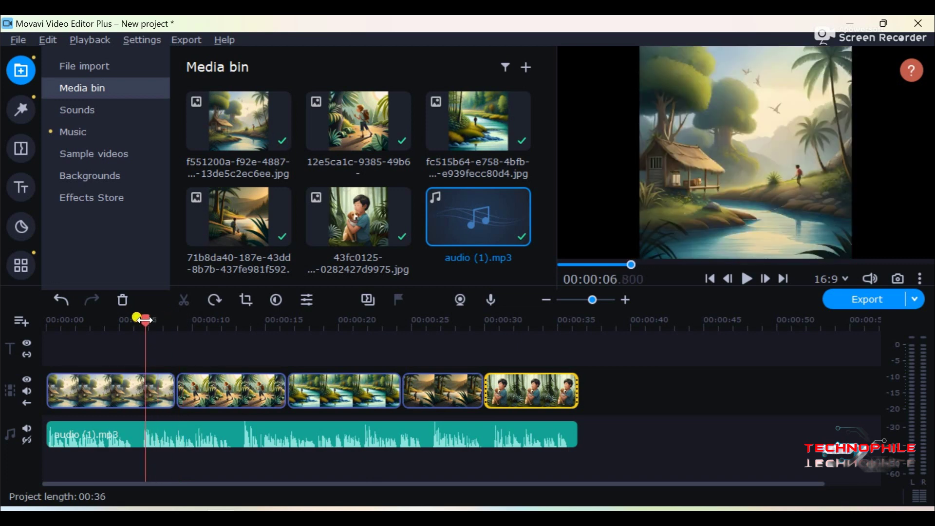
Step: Add Flash at the hut clip's start, Lens between the second and third clips, and Ken Burns - smooth between the third and fourth
{"action": "left_click", "coordinate": [24, 151]}
{"action": "scroll", "coordinate": [319, 217], "scroll_direction": "down", "scroll_amount": 1}
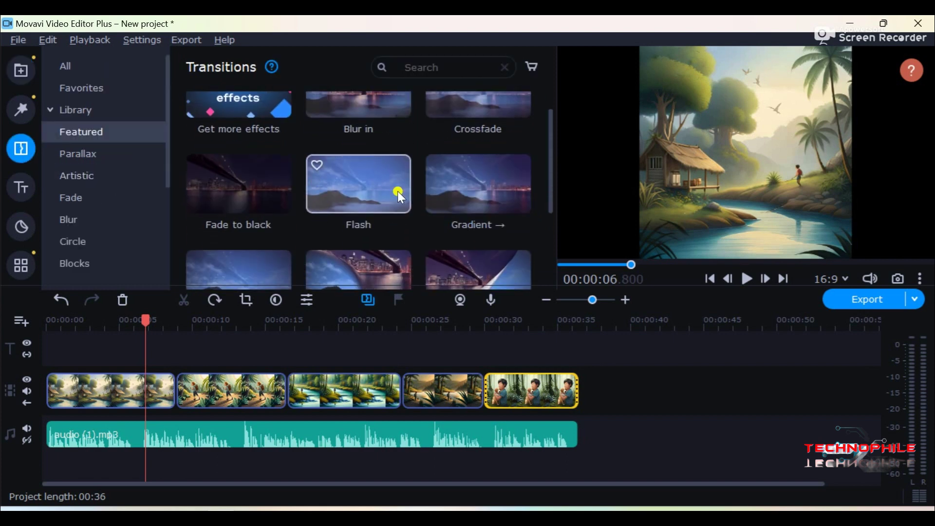
{"action": "left_click_drag", "start_coordinate": [379, 182], "coordinate": [110, 379]}
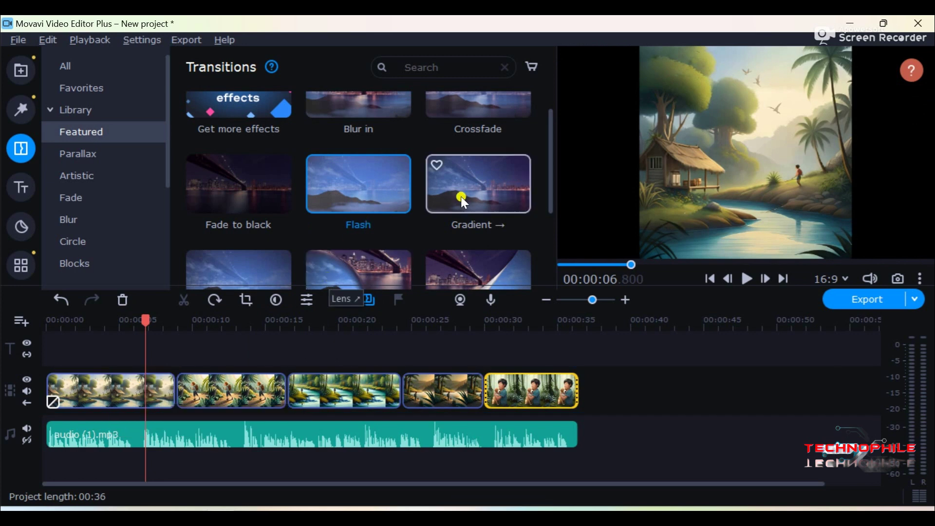
{"action": "scroll", "coordinate": [468, 197], "scroll_direction": "down", "scroll_amount": 2}
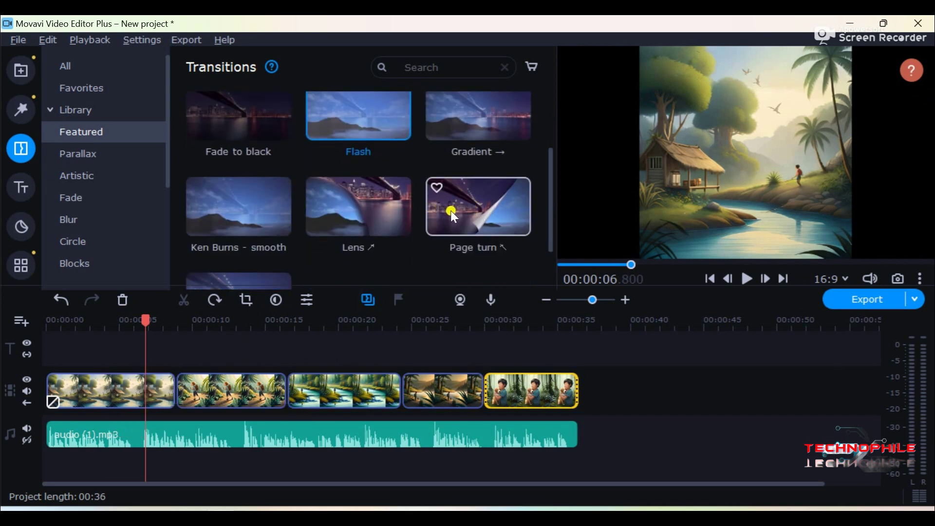
{"action": "left_click_drag", "start_coordinate": [360, 206], "coordinate": [263, 374]}
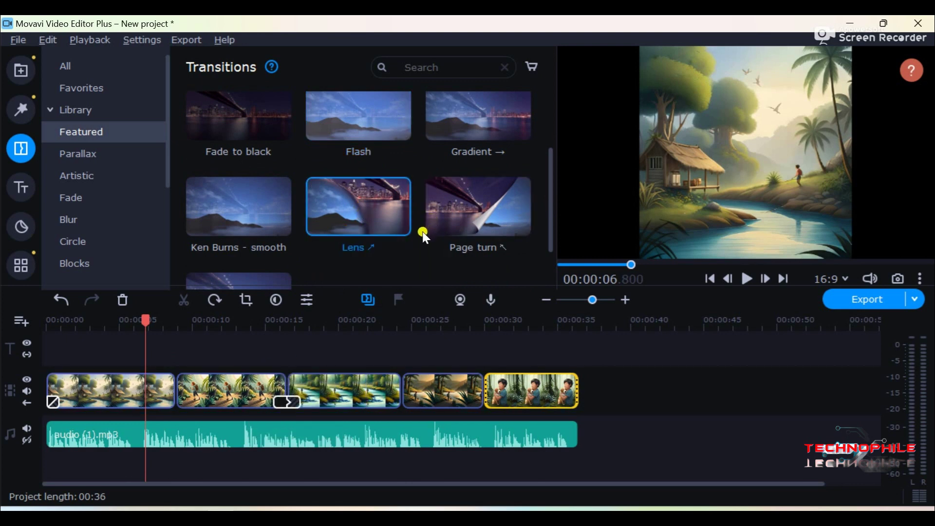
{"action": "left_click_drag", "start_coordinate": [251, 207], "coordinate": [366, 384]}
Step: Add a Fade to black transition between the fourth and fifth clips and Blur in between the first and second clips
{"action": "scroll", "coordinate": [360, 215], "scroll_direction": "up", "scroll_amount": 2}
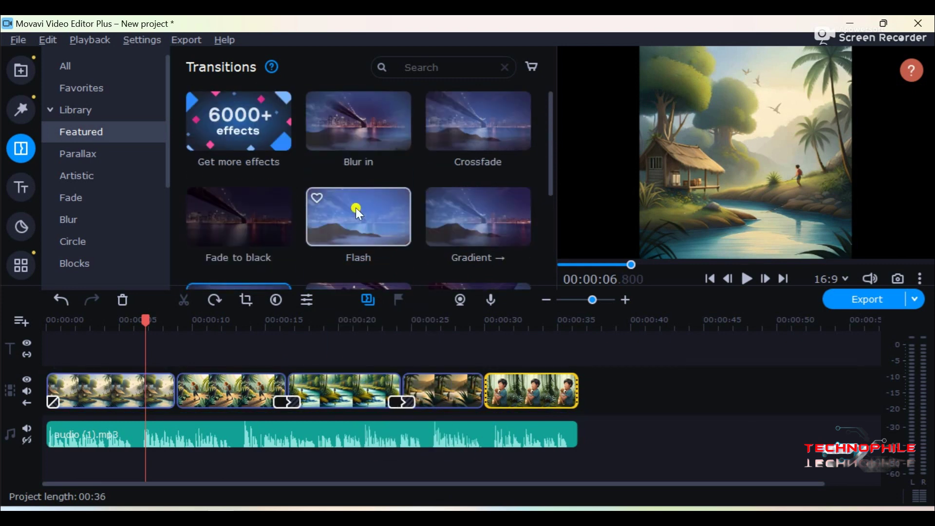
{"action": "left_click", "coordinate": [260, 229]}
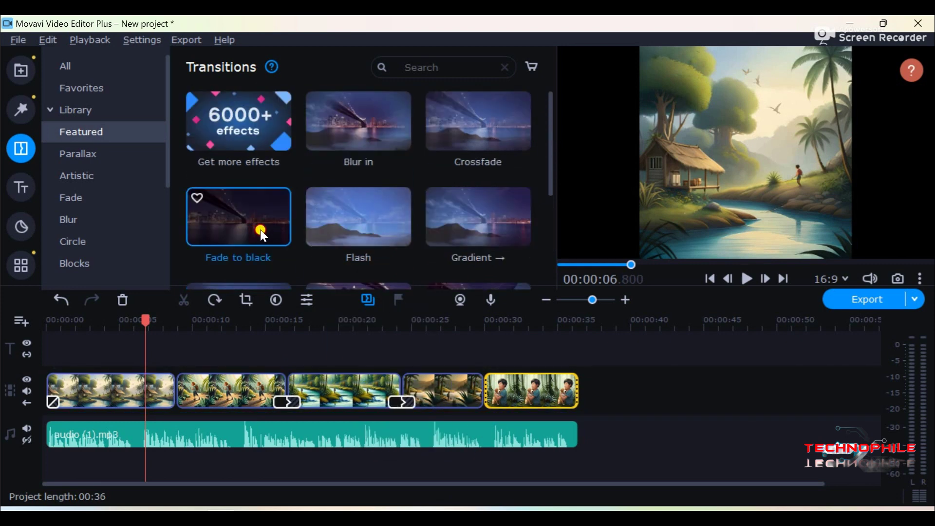
{"action": "left_click_drag", "start_coordinate": [260, 230], "coordinate": [464, 382]}
{"action": "left_click", "coordinate": [455, 136]}
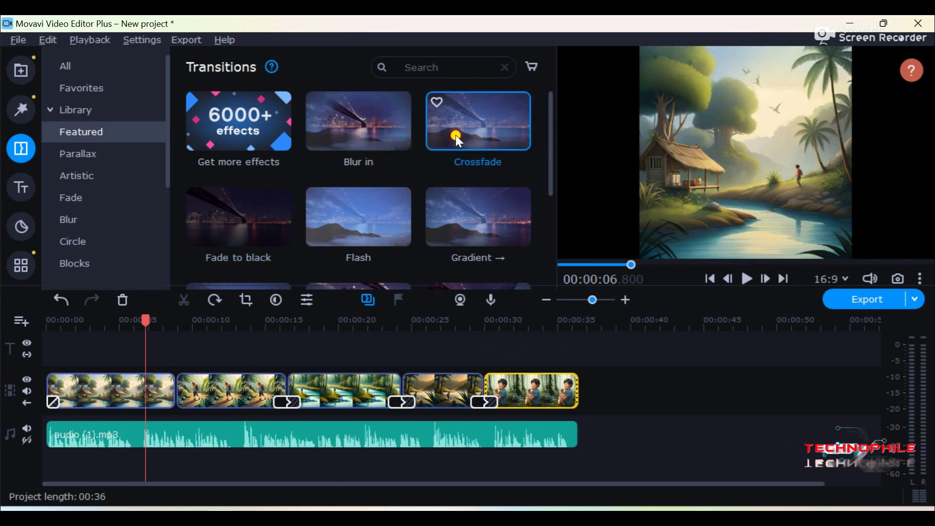
{"action": "left_click", "coordinate": [413, 131]}
{"action": "left_click_drag", "start_coordinate": [413, 130], "coordinate": [146, 380]}
Step: Play the video from the beginning up to the boy-with-dog clip to review the transitions with the voice-over
{"action": "left_click_drag", "start_coordinate": [142, 317], "coordinate": [4, 331]}
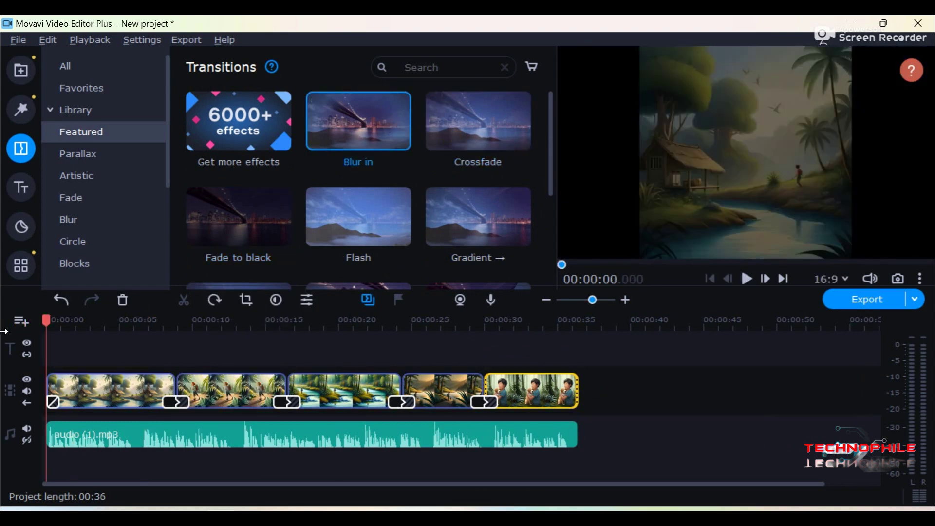
{"action": "left_click", "coordinate": [748, 280]}
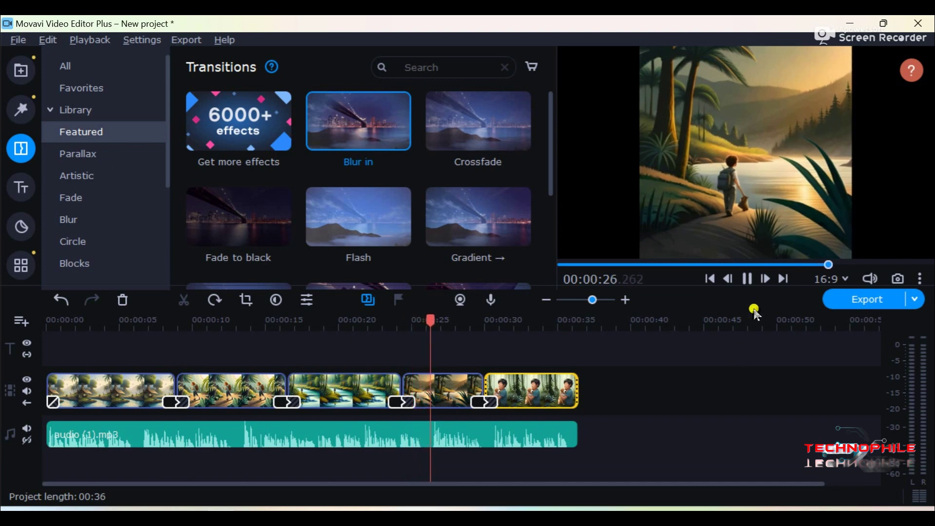
{"action": "left_click", "coordinate": [748, 280]}
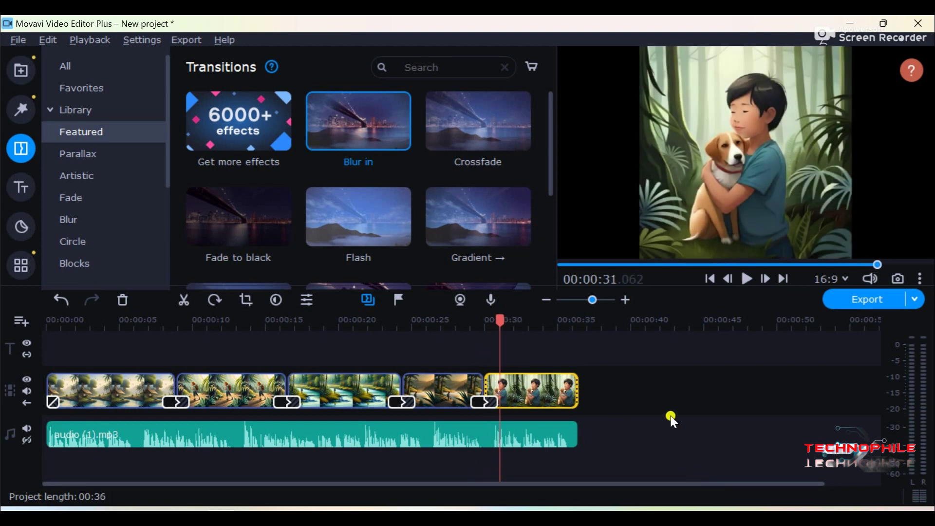
Step: Export the project to the computer as an MP4 video titled New project in Good quality
{"action": "left_click", "coordinate": [842, 303]}
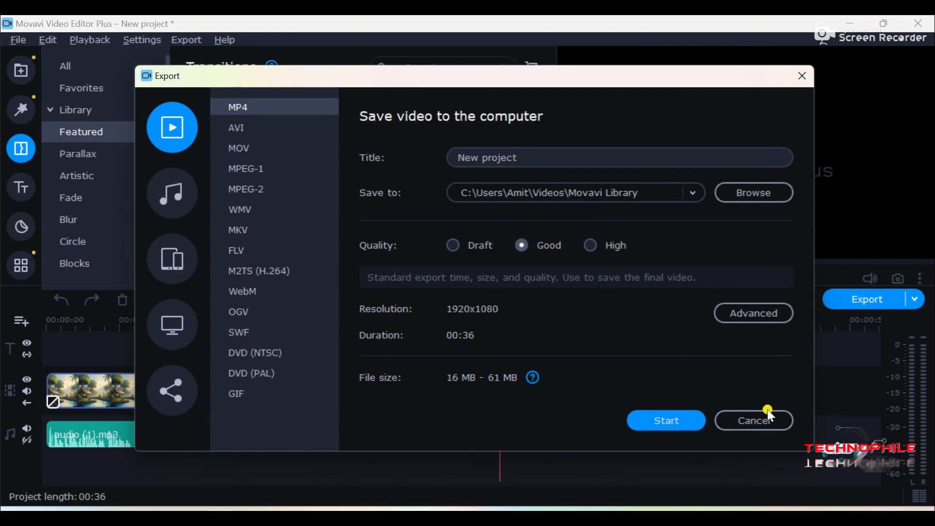
{"action": "left_click", "coordinate": [675, 421]}
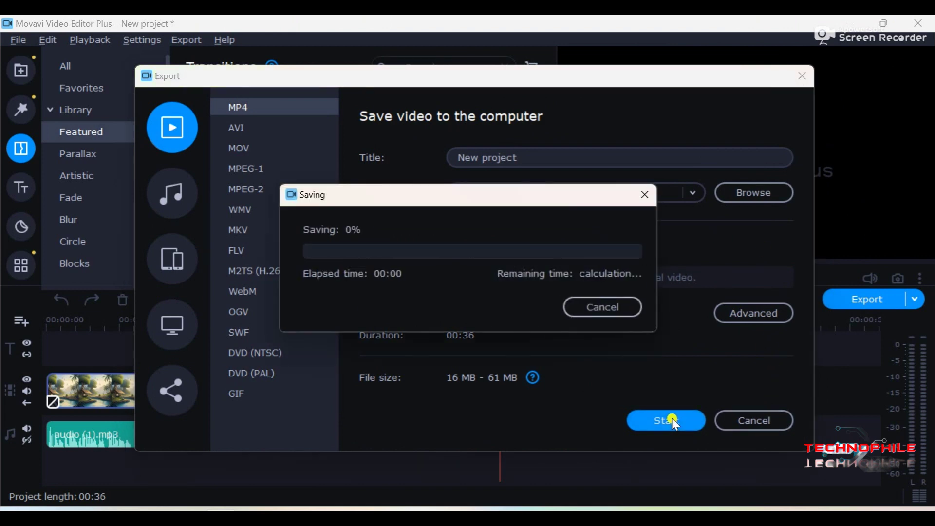